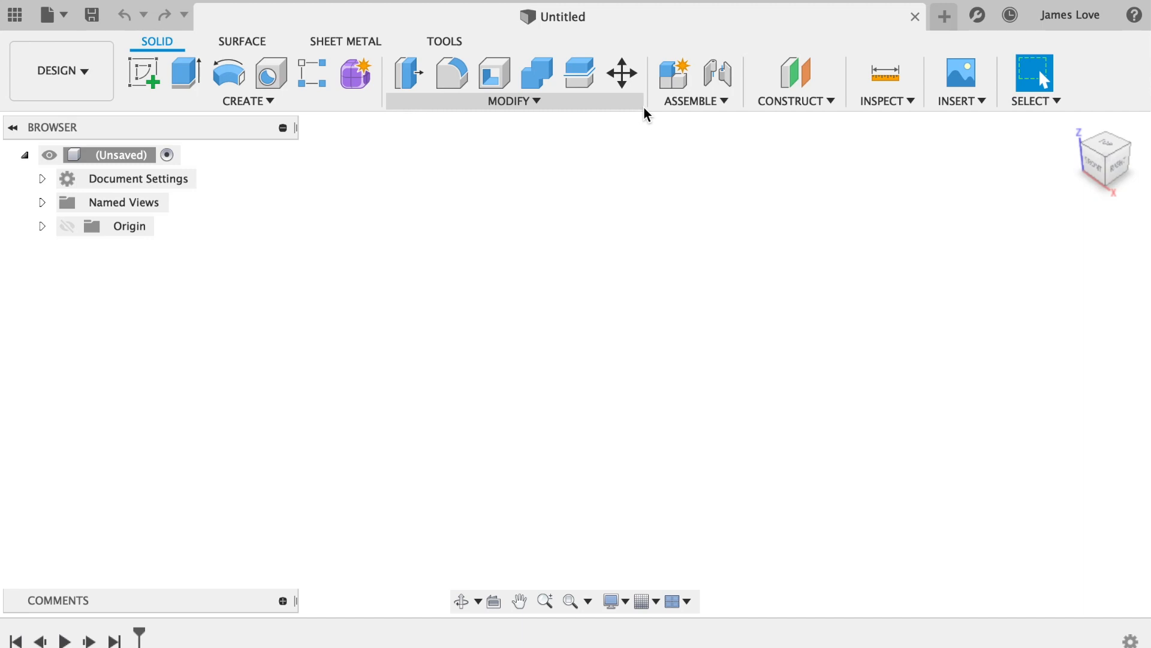
Step: Bring up the Save dialog for the blank untitled design with Cmd+S
{"action": "key", "text": "ctrl+s"}
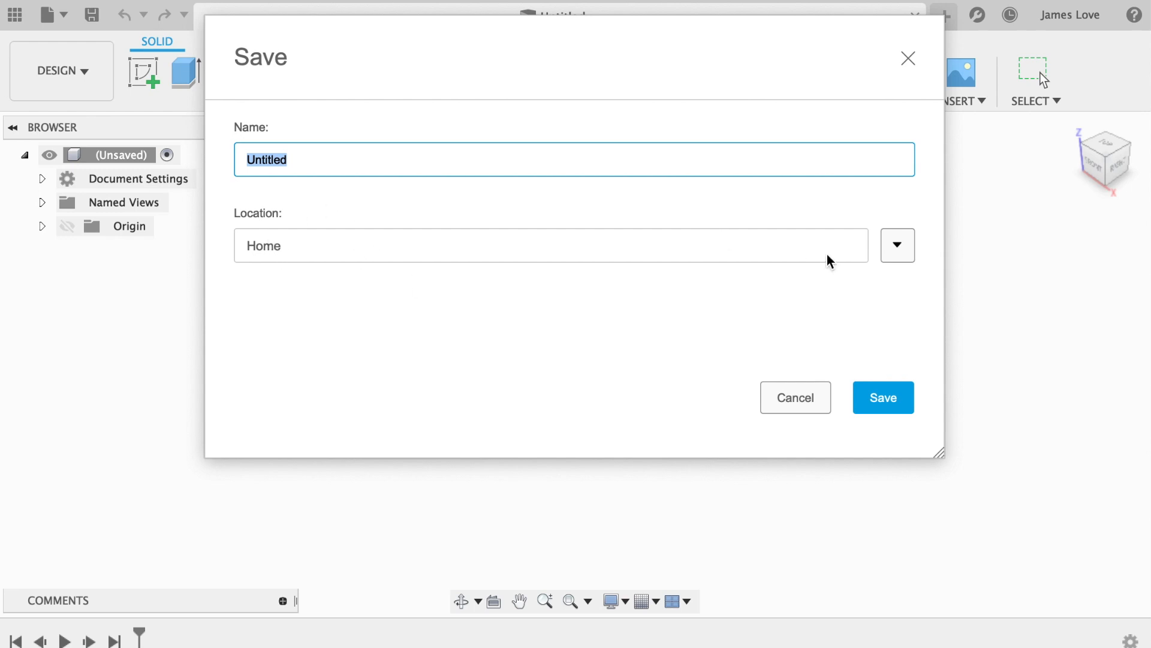
Step: Save the design as 'Adding Hardware' in the Online Engineering Work project
{"action": "left_click", "coordinate": [897, 247]}
{"action": "scroll", "coordinate": [331, 563], "scroll_direction": "down", "scroll_amount": 5}
{"action": "scroll", "coordinate": [332, 563], "scroll_direction": "down", "scroll_amount": 4}
{"action": "scroll", "coordinate": [332, 564], "scroll_direction": "up", "scroll_amount": 6}
{"action": "scroll", "coordinate": [332, 564], "scroll_direction": "up", "scroll_amount": 5}
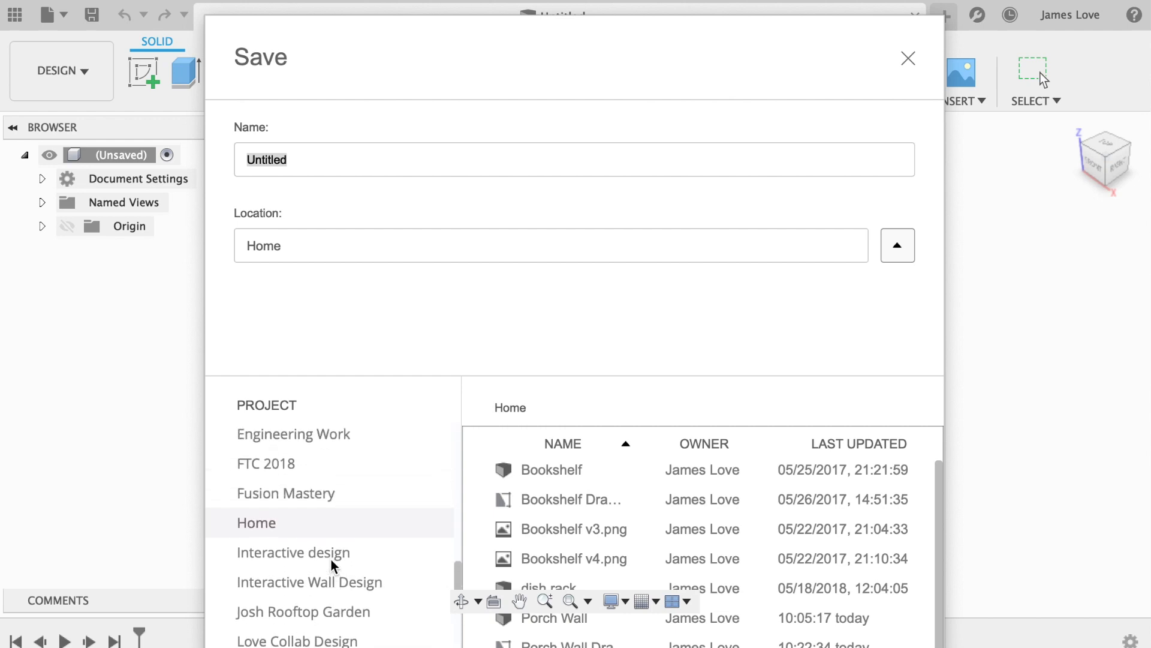
{"action": "scroll", "coordinate": [332, 564], "scroll_direction": "up", "scroll_amount": 3}
{"action": "scroll", "coordinate": [332, 564], "scroll_direction": "up", "scroll_amount": 3}
{"action": "scroll", "coordinate": [333, 564], "scroll_direction": "up", "scroll_amount": 3}
{"action": "scroll", "coordinate": [333, 564], "scroll_direction": "up", "scroll_amount": 3}
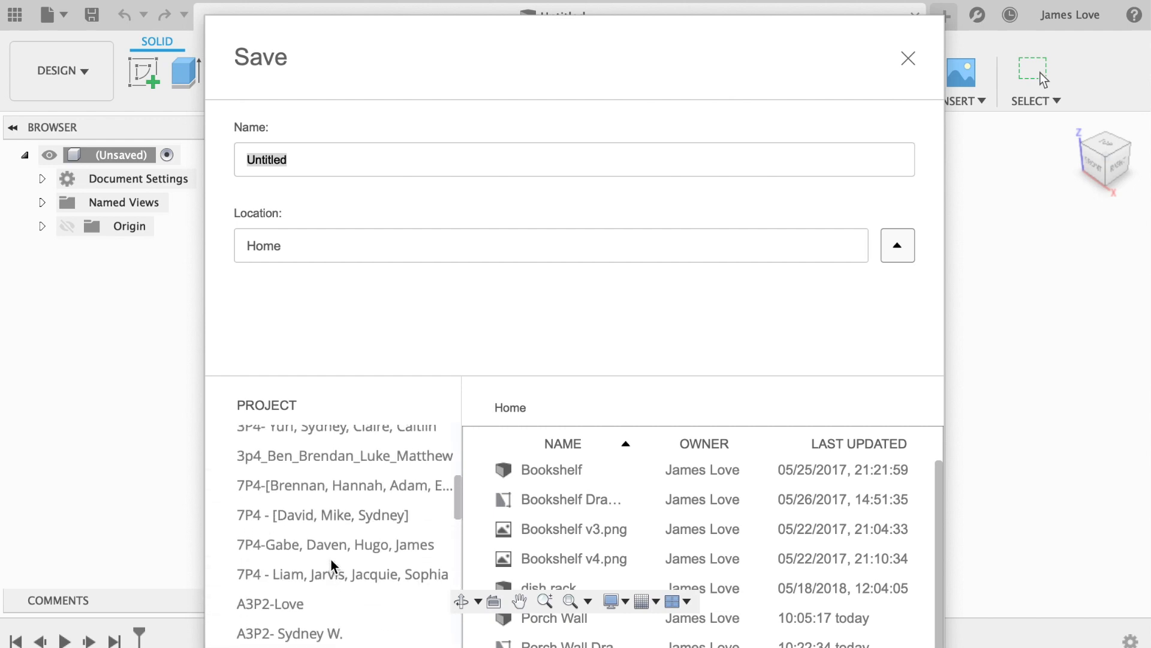
{"action": "scroll", "coordinate": [331, 565], "scroll_direction": "up", "scroll_amount": 5}
{"action": "left_click", "coordinate": [359, 530]}
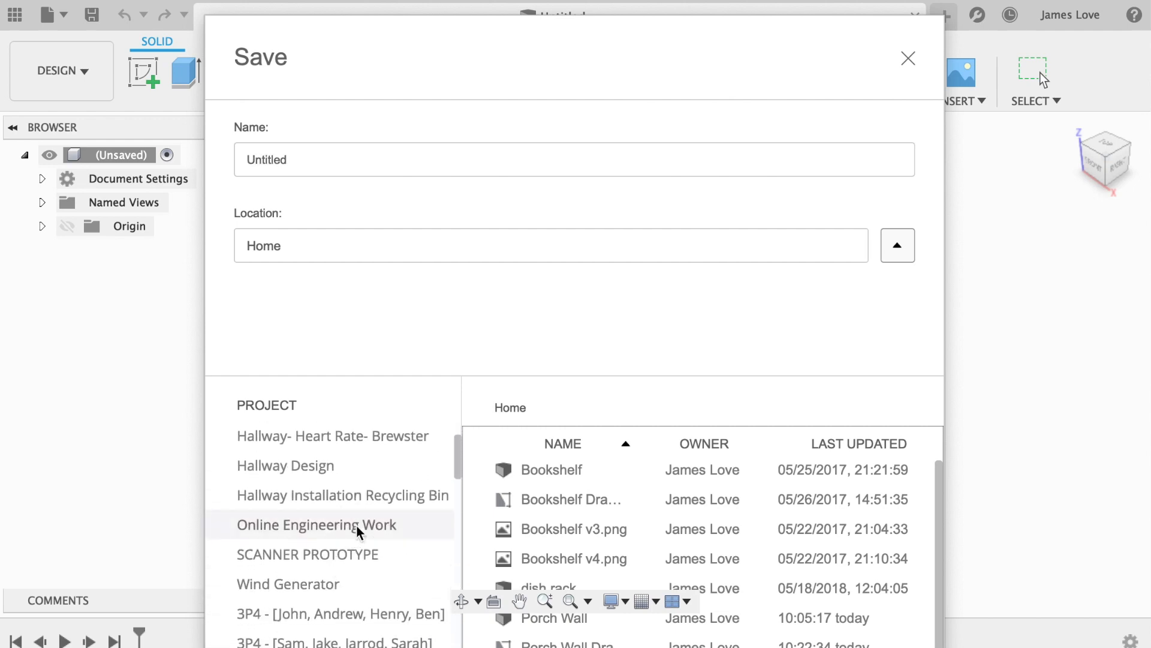
{"action": "double_click", "coordinate": [290, 158]}
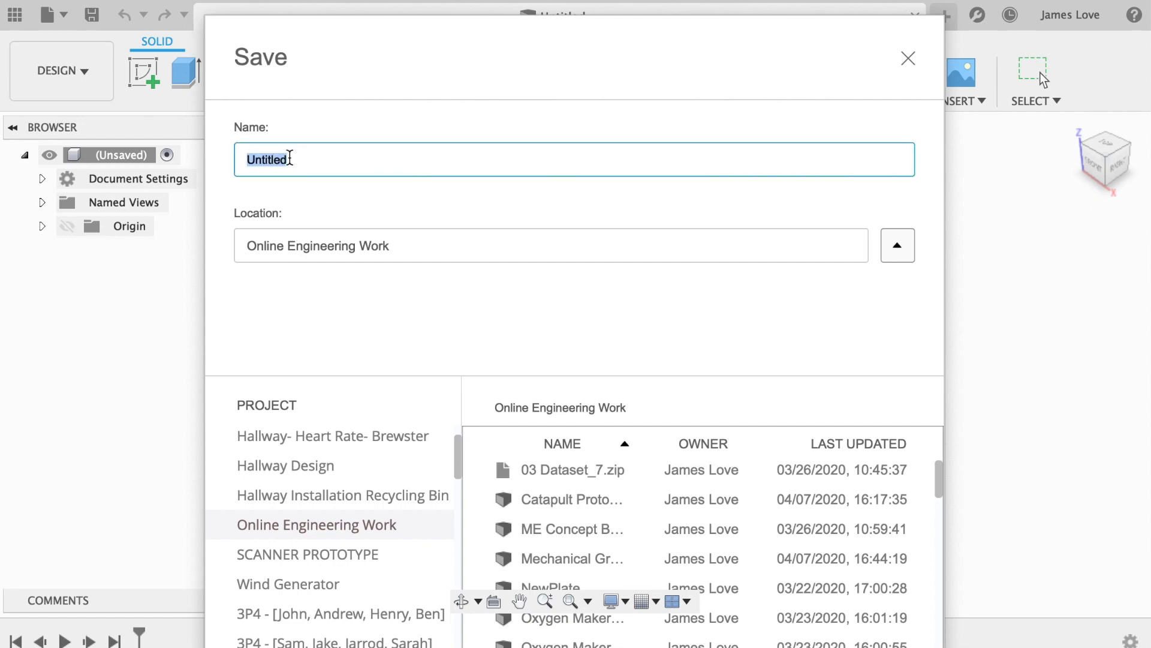
{"action": "type", "text": "S"}
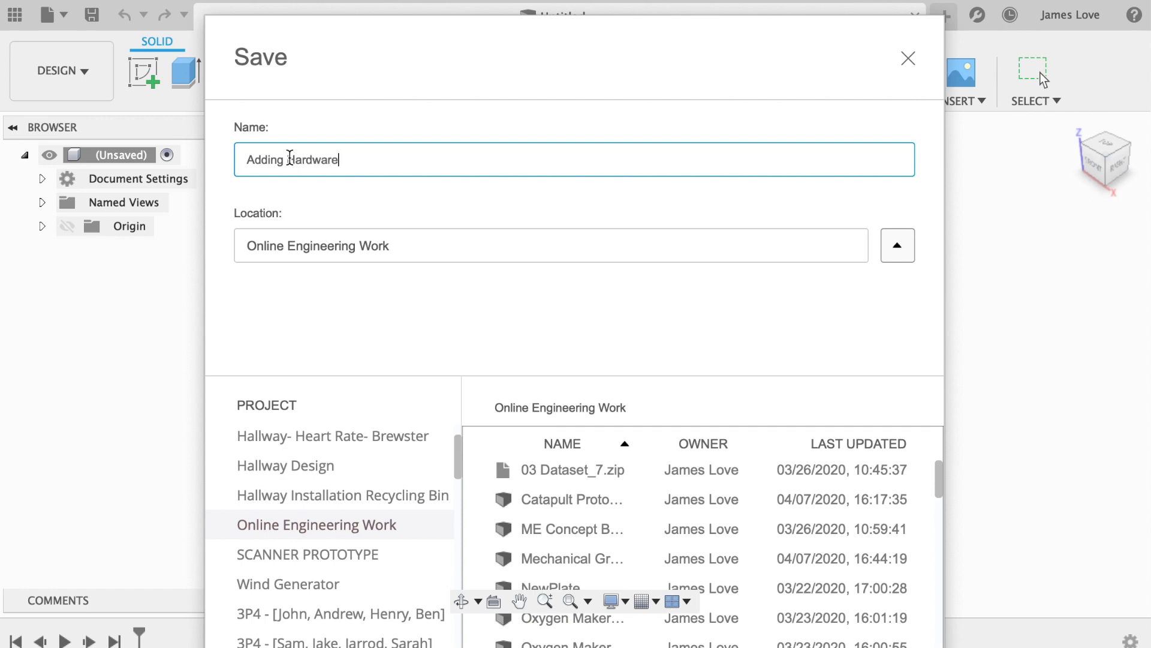
{"action": "key", "text": "Return"}
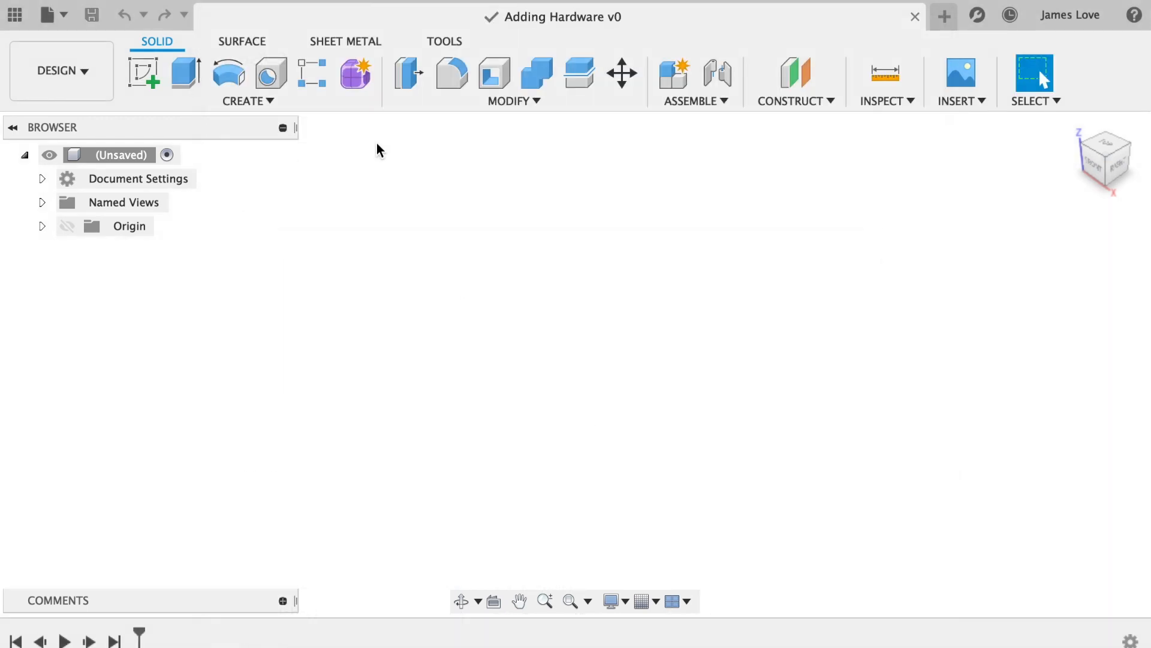
Step: Abandon a started Extrude and choose the Box primitive from the Create tools instead
{"action": "left_click", "coordinate": [244, 100]}
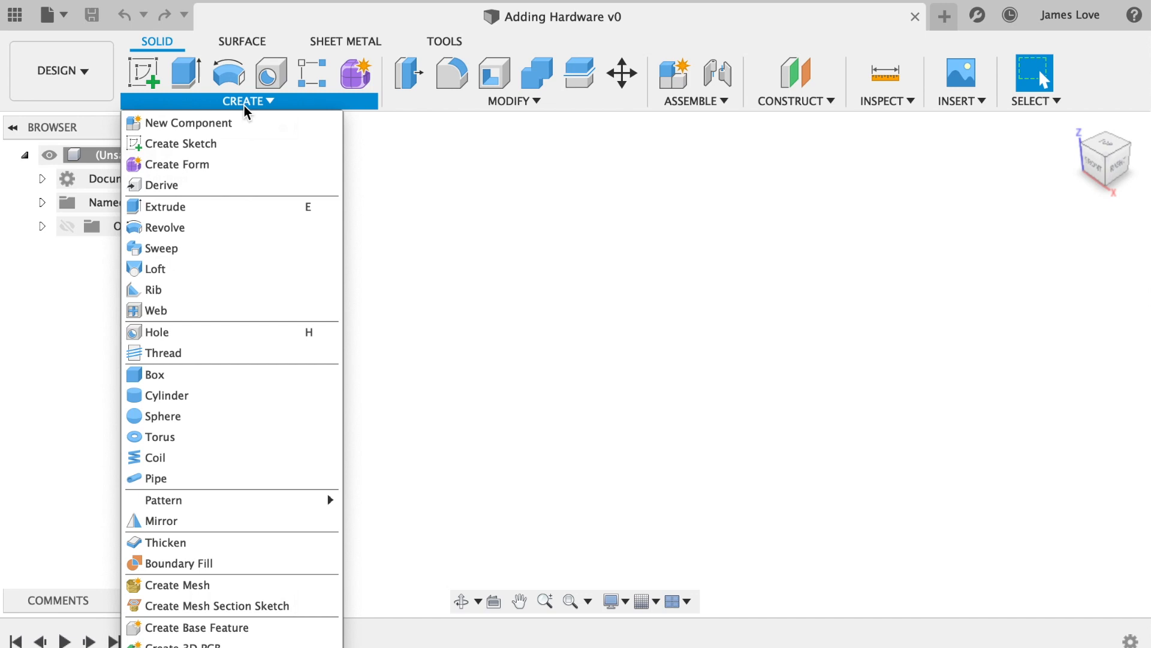
{"action": "left_click", "coordinate": [245, 100]}
{"action": "left_click", "coordinate": [186, 73]}
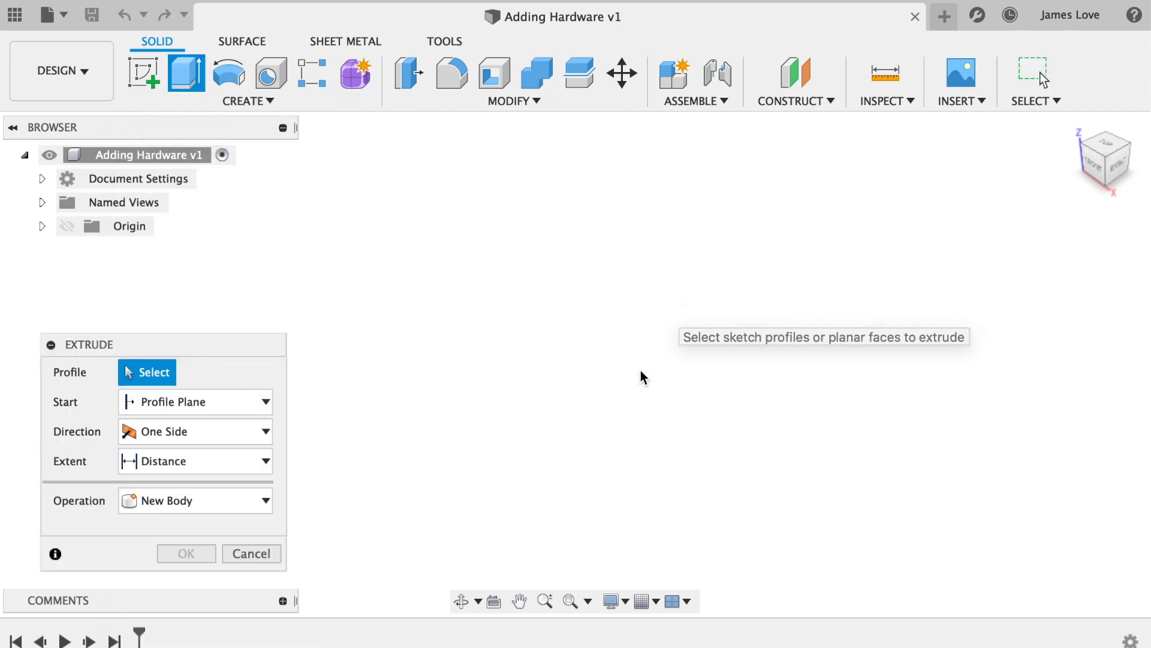
{"action": "left_click", "coordinate": [244, 102]}
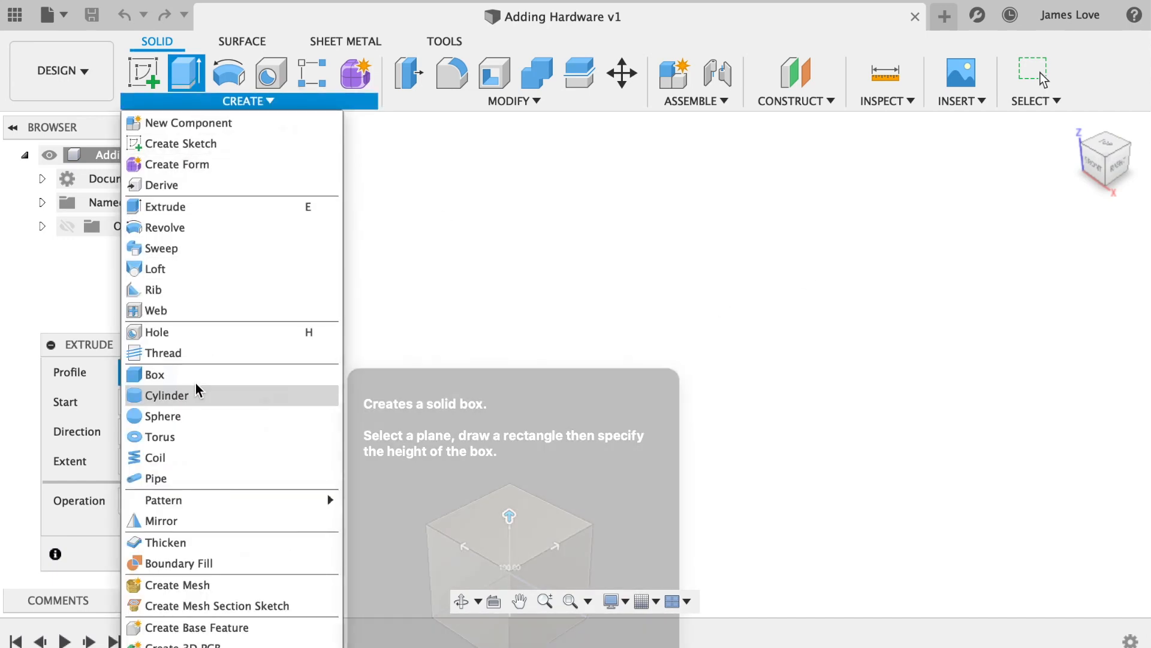
{"action": "left_click", "coordinate": [196, 381]}
Step: Draw a rectangular box from the origin on the ground plane, 10 mm high, as a new body
{"action": "left_click", "coordinate": [675, 372]}
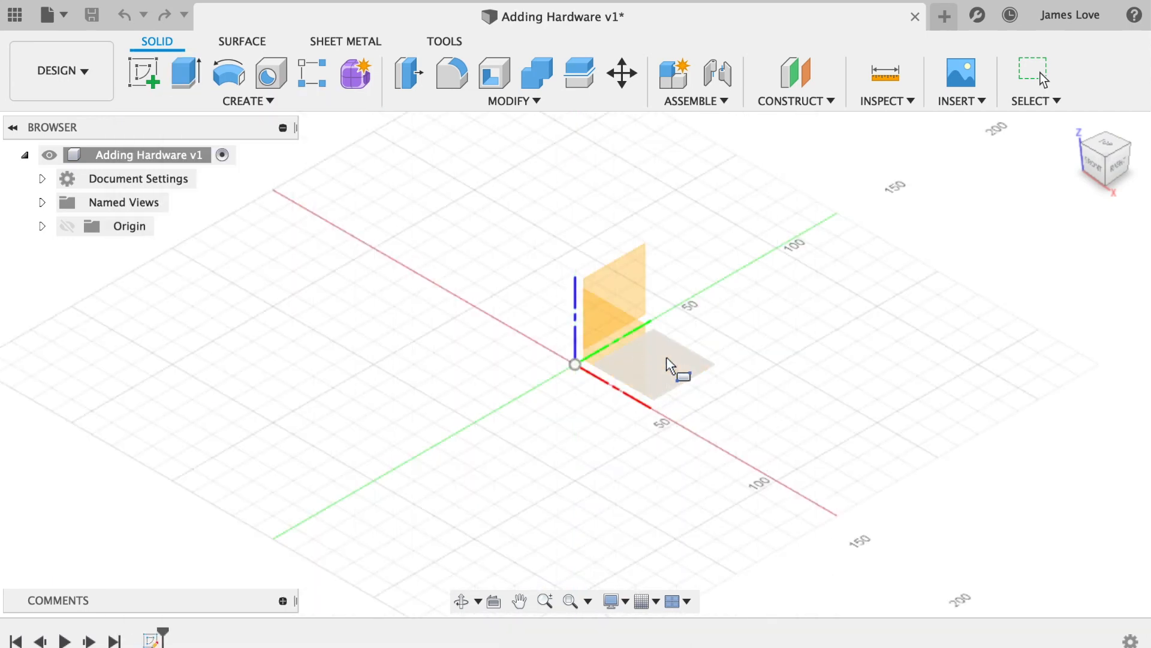
{"action": "left_click", "coordinate": [576, 366]}
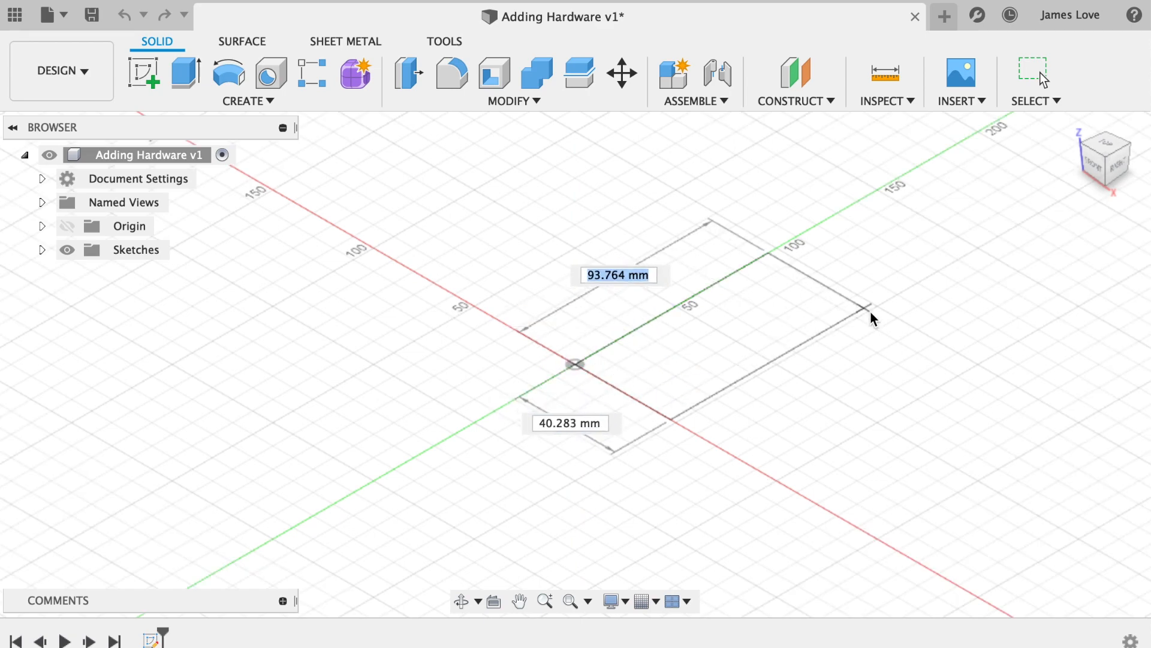
{"action": "left_click", "coordinate": [987, 334]}
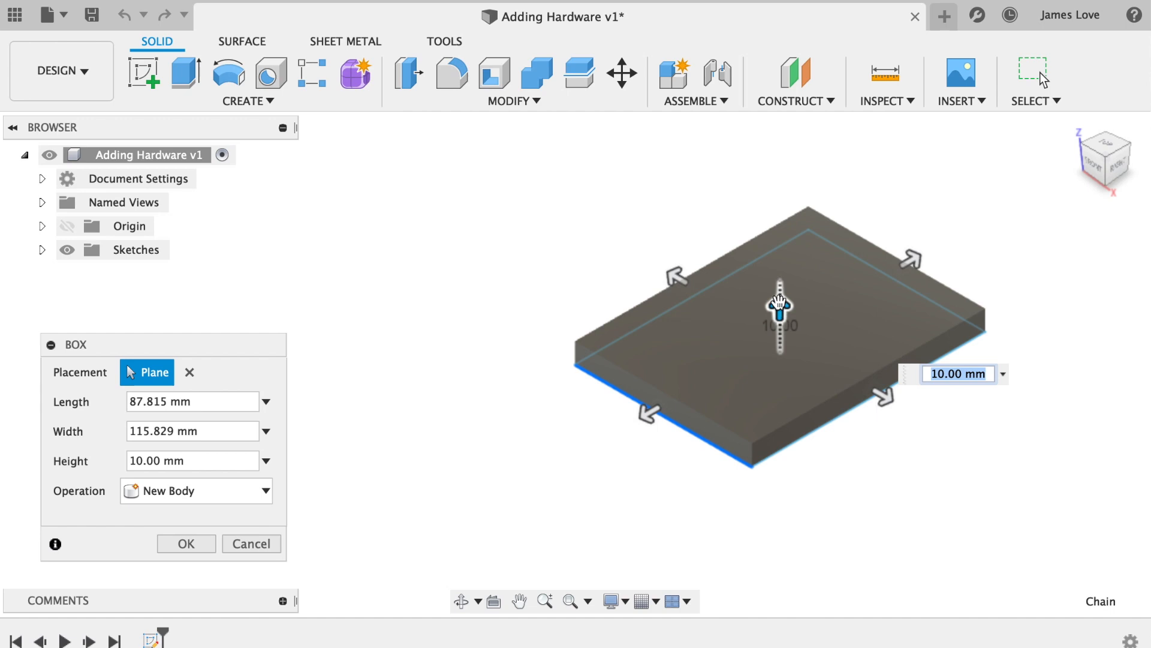
{"action": "key", "text": "Return"}
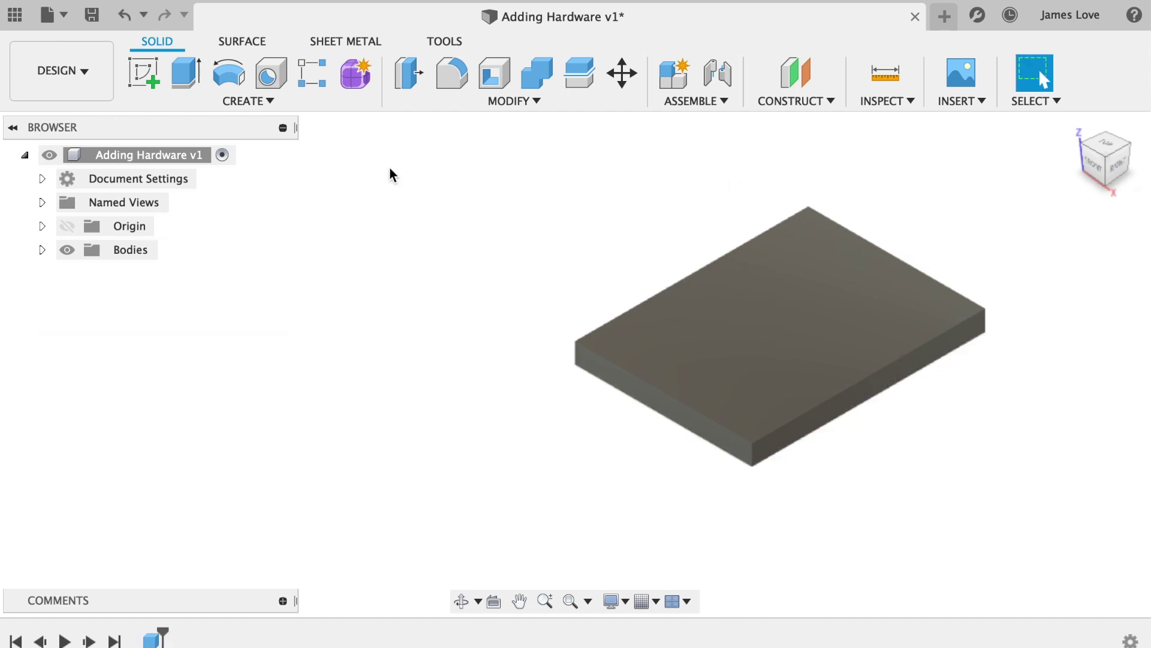
{"action": "left_click", "coordinate": [271, 73]}
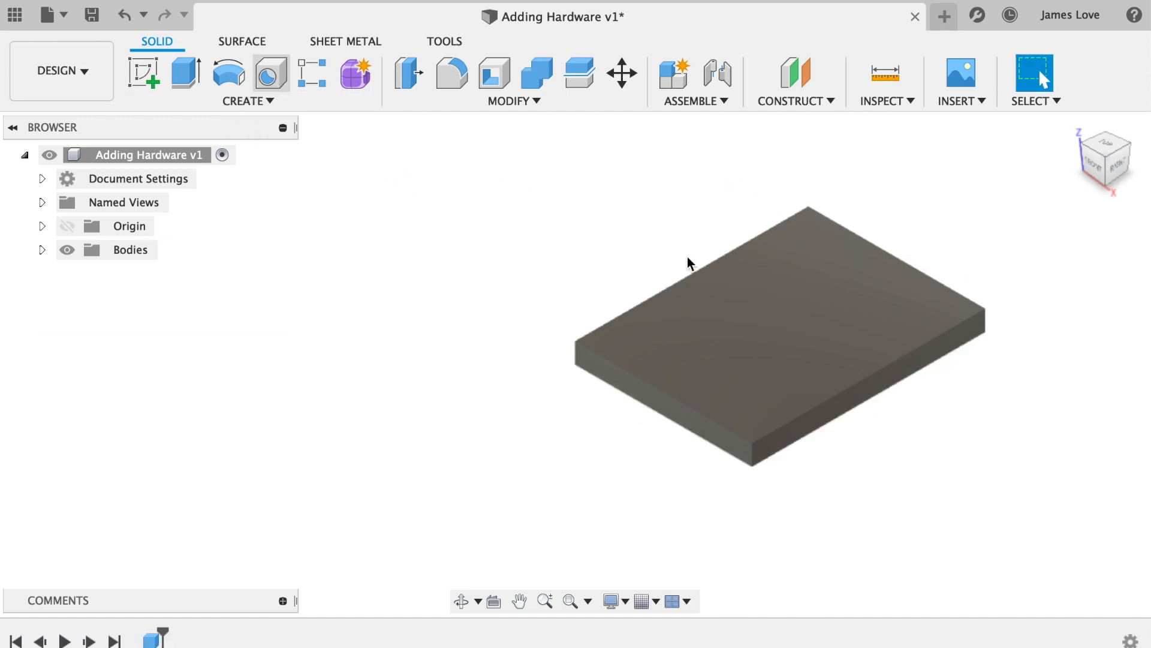
Step: Place an 8 mm hole on the plate's top face near its centre and fit the view
{"action": "left_click", "coordinate": [769, 331]}
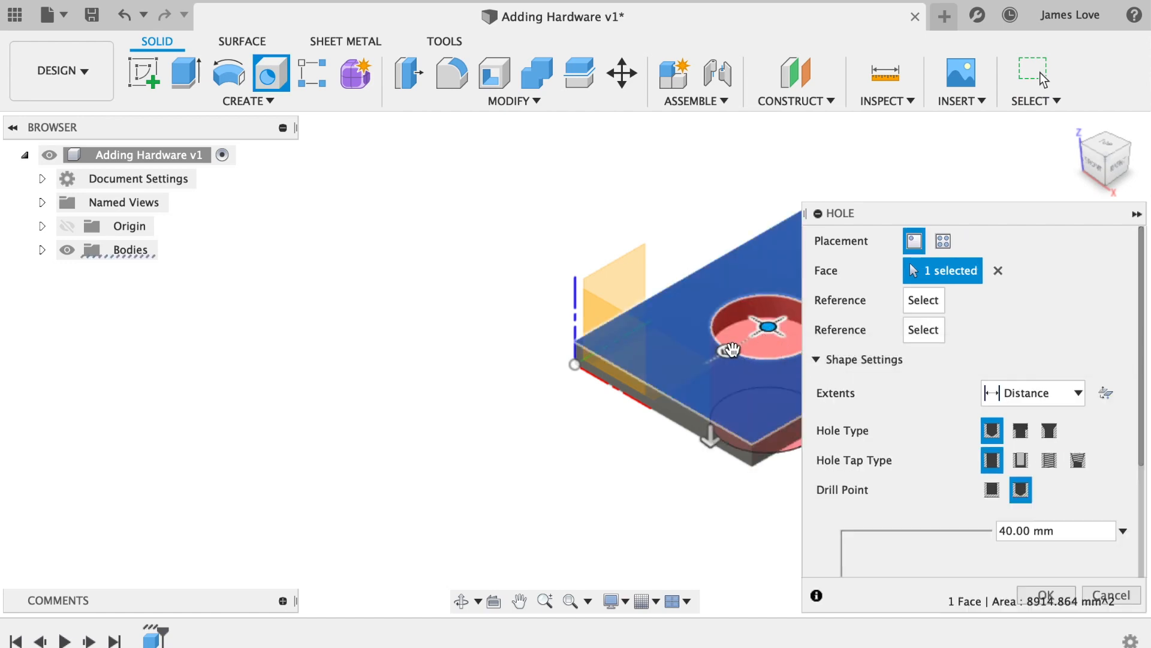
{"action": "left_click_drag", "start_coordinate": [736, 353], "coordinate": [746, 340]}
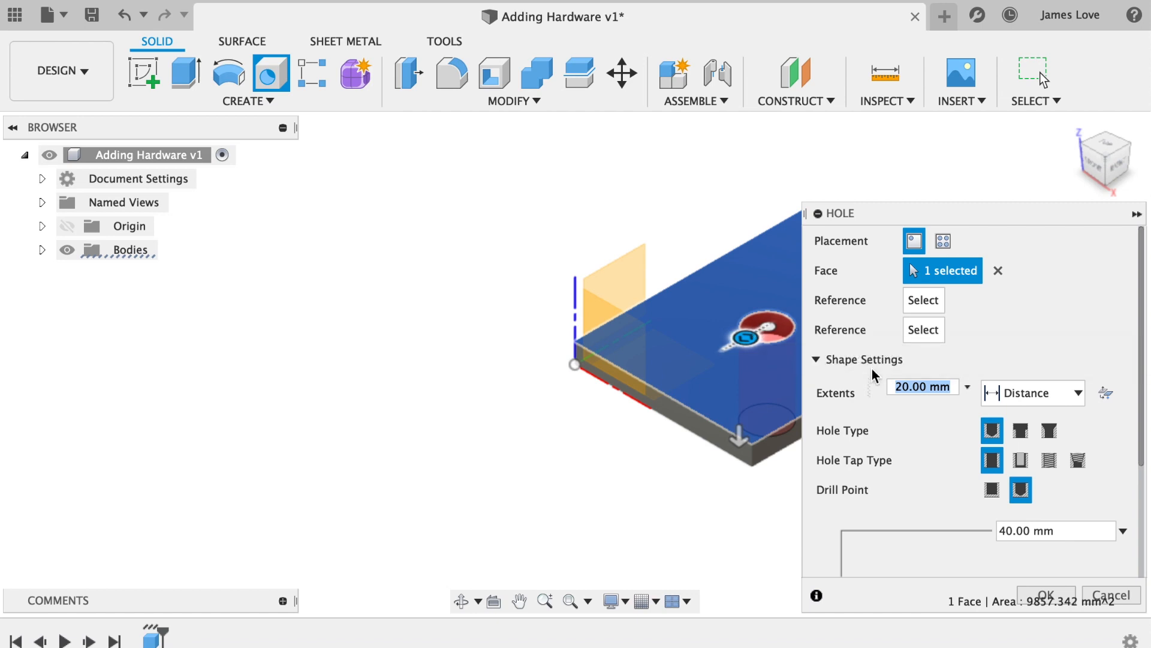
{"action": "type", "text": "8"}
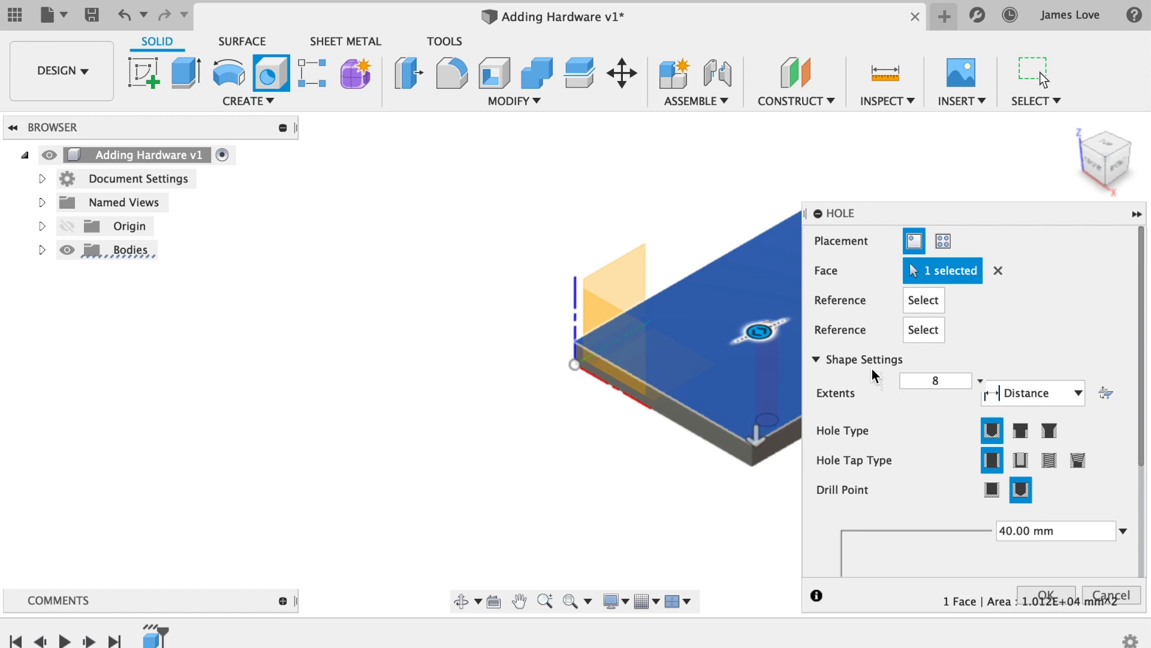
{"action": "key", "text": "Return"}
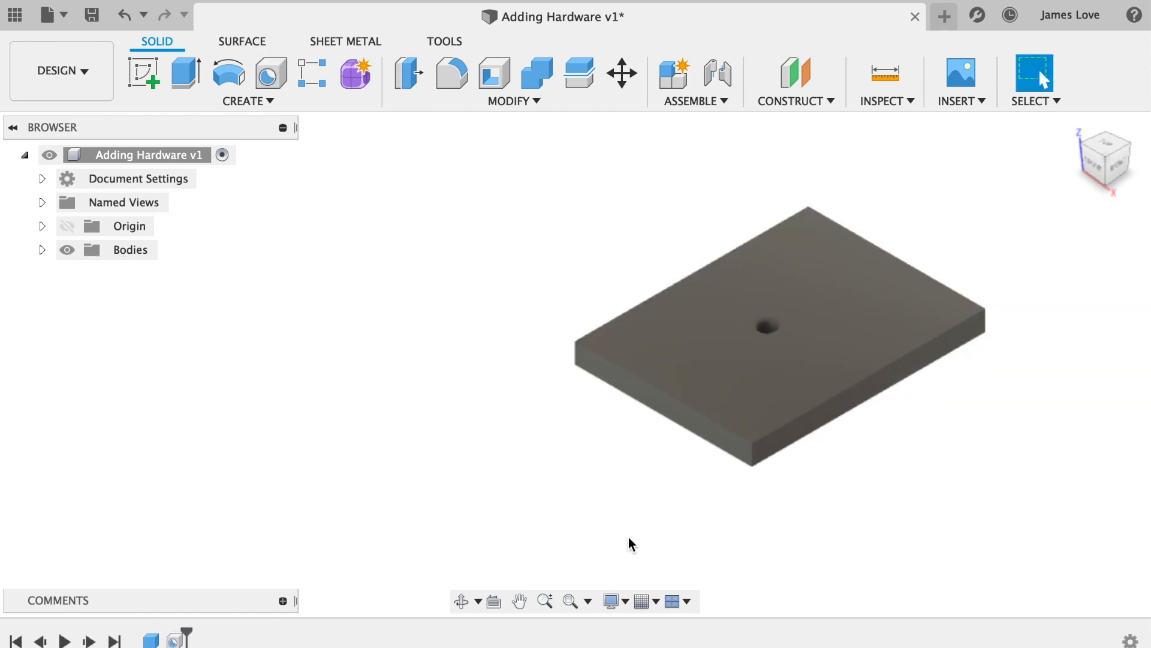
{"action": "left_click", "coordinate": [573, 601]}
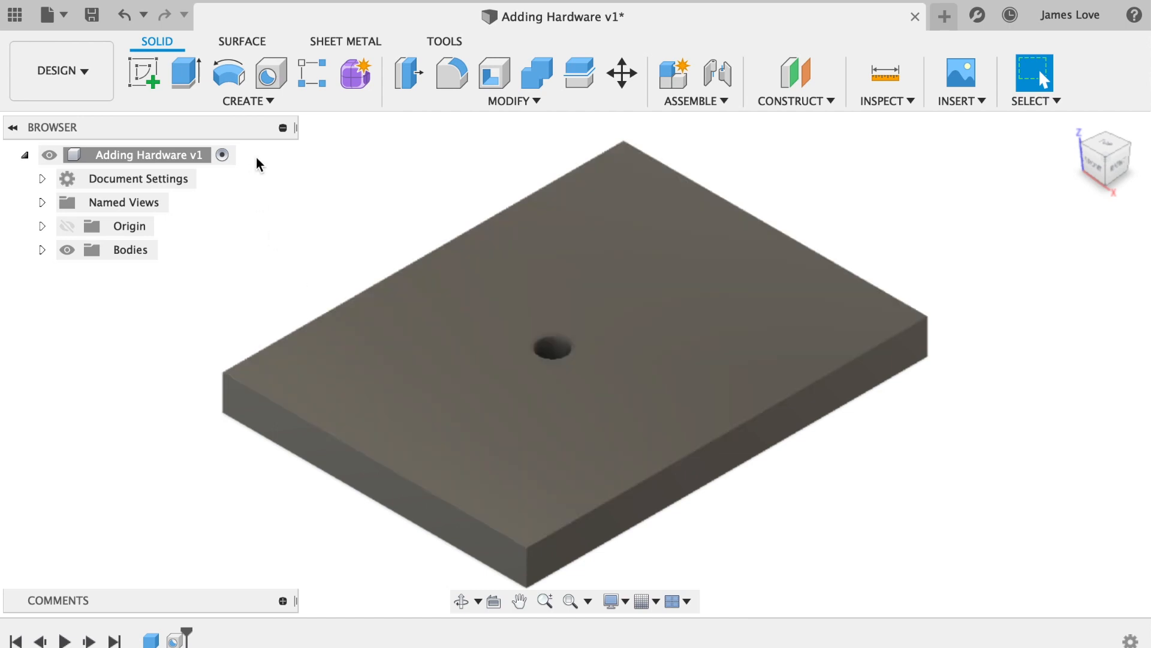
Step: Add an M8x1.25 internal thread to the hole's inner face
{"action": "left_click", "coordinate": [248, 101]}
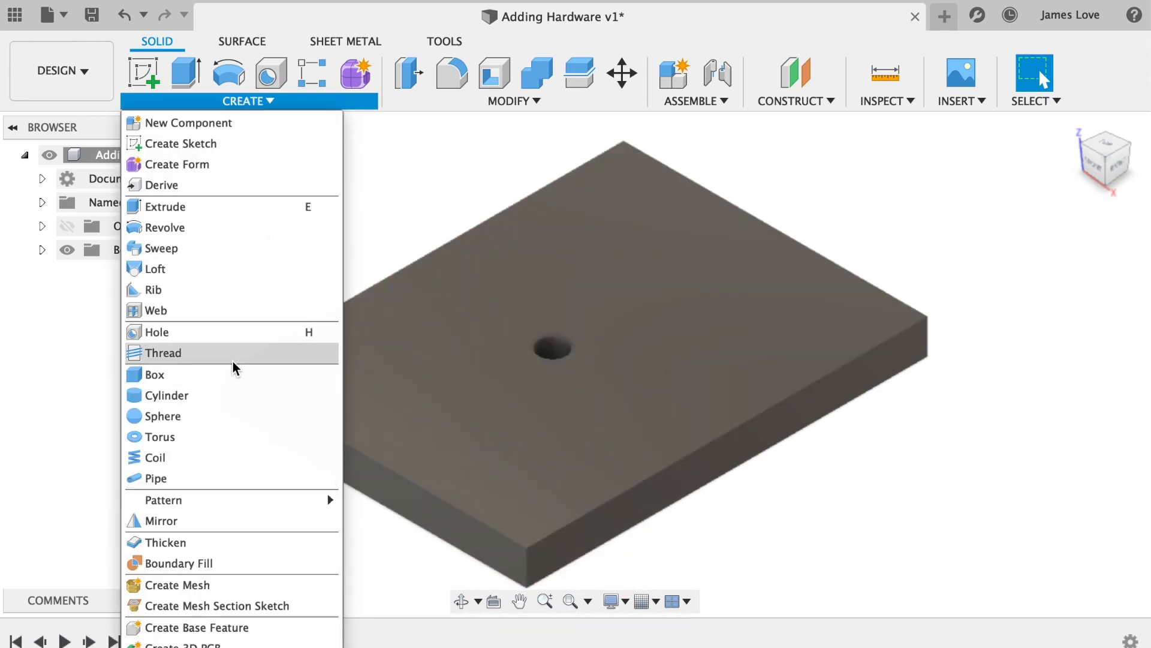
{"action": "left_click", "coordinate": [163, 352]}
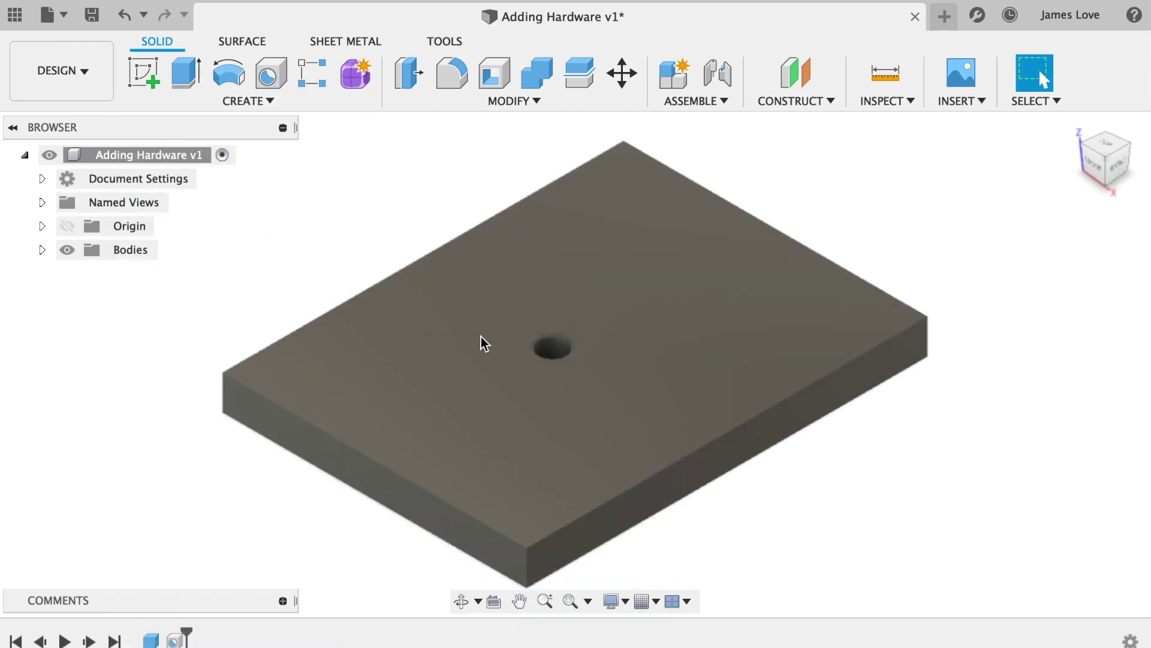
{"action": "left_click", "coordinate": [552, 350]}
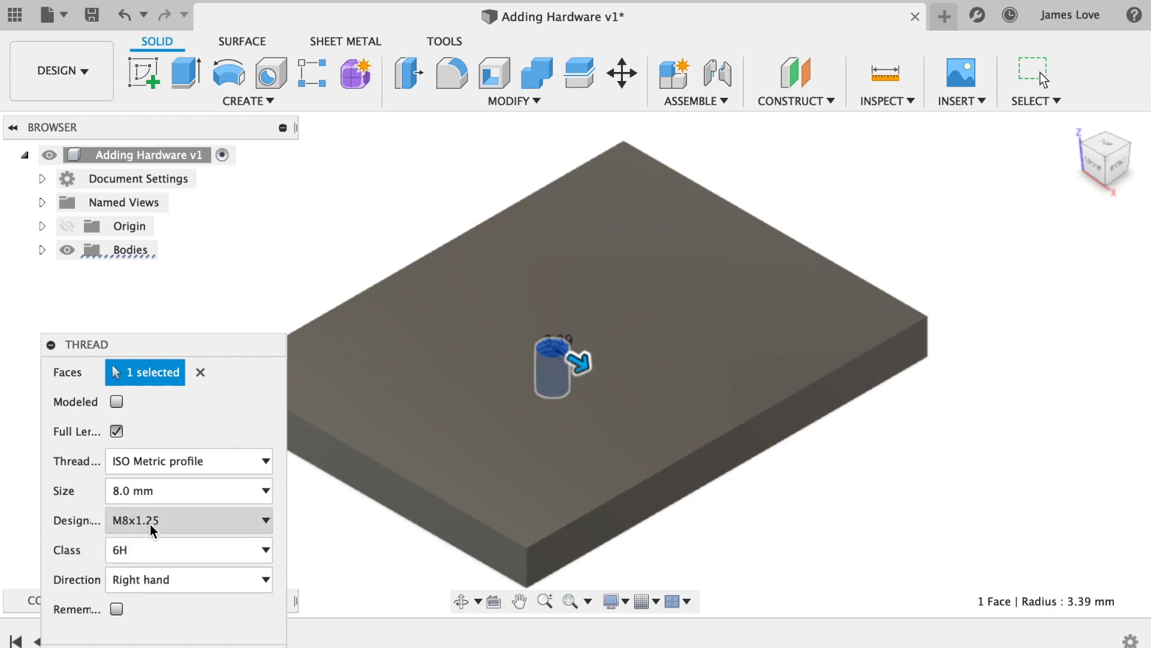
{"action": "left_click", "coordinate": [190, 642]}
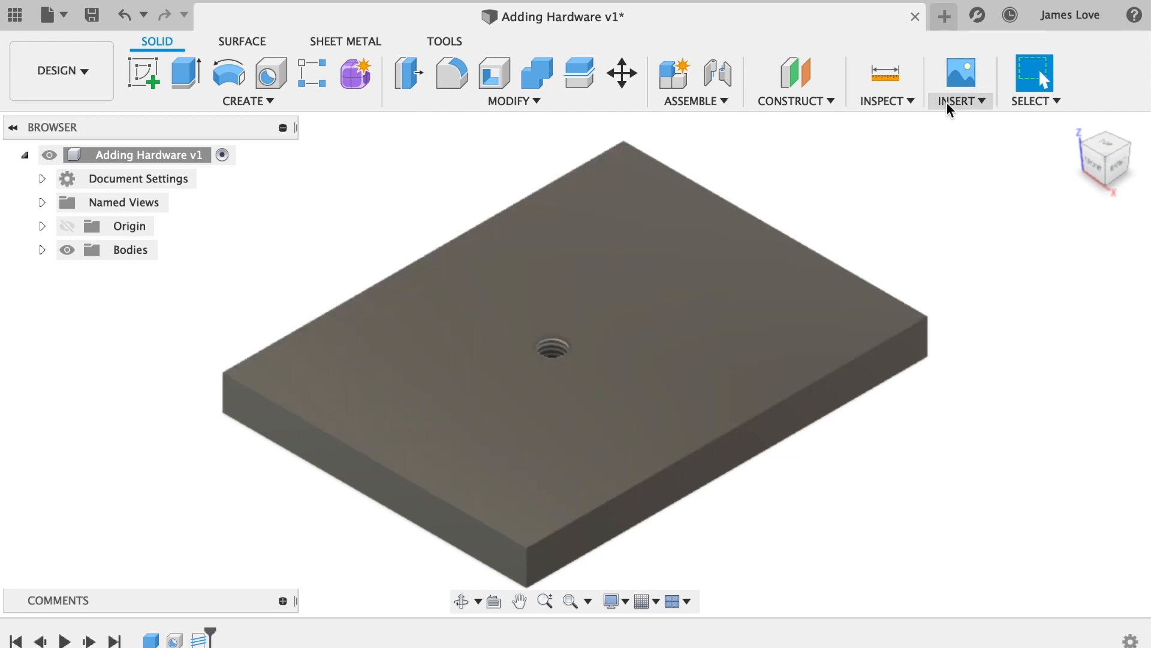
{"action": "left_click", "coordinate": [949, 101]}
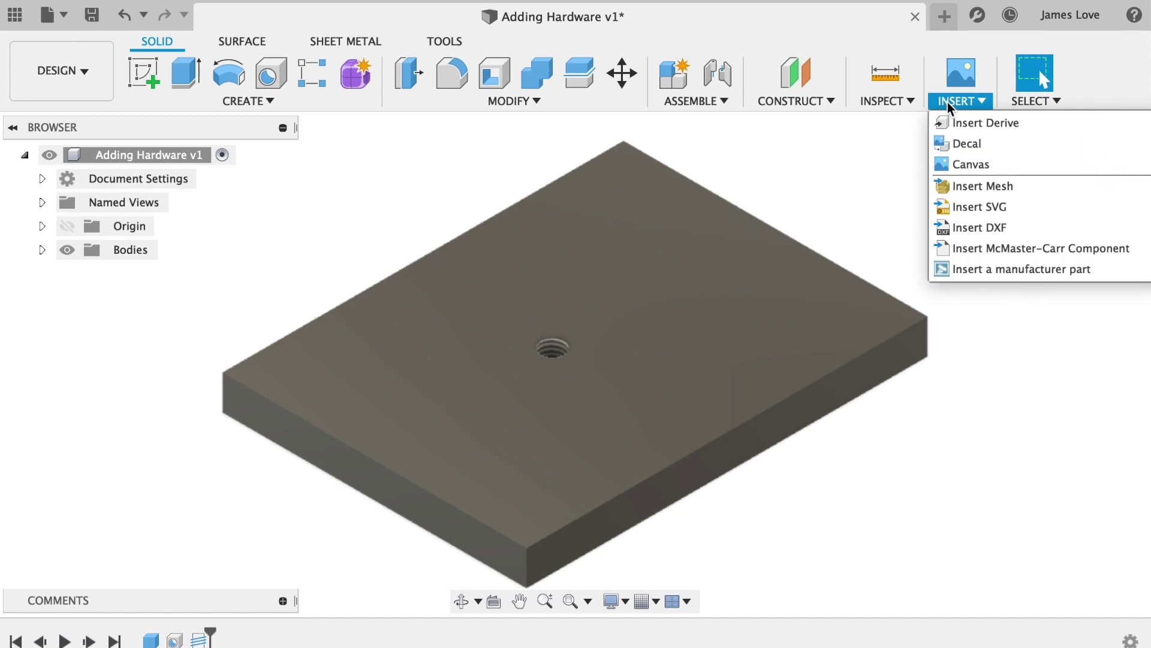
Step: Browse the McMaster-Carr catalog's Screws & Bolts category filtered to M8 thread size
{"action": "left_click", "coordinate": [985, 250]}
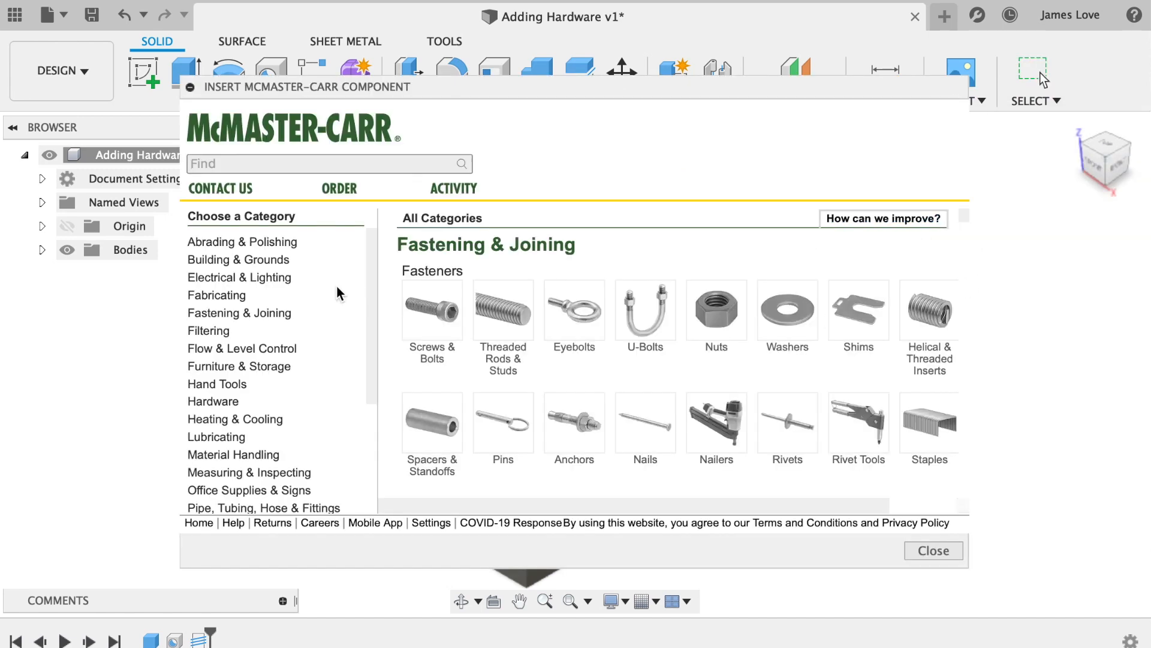
{"action": "left_click", "coordinate": [448, 315]}
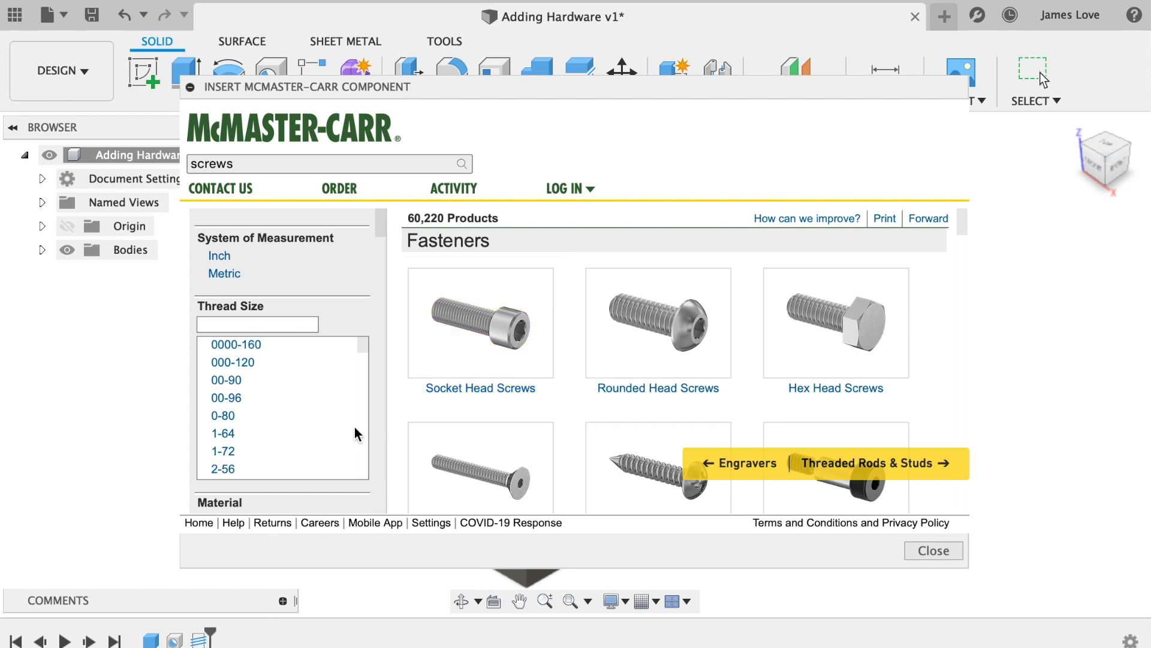
{"action": "scroll", "coordinate": [322, 432], "scroll_direction": "down", "scroll_amount": 5}
{"action": "scroll", "coordinate": [321, 437], "scroll_direction": "down", "scroll_amount": 5}
{"action": "scroll", "coordinate": [321, 438], "scroll_direction": "down", "scroll_amount": 4}
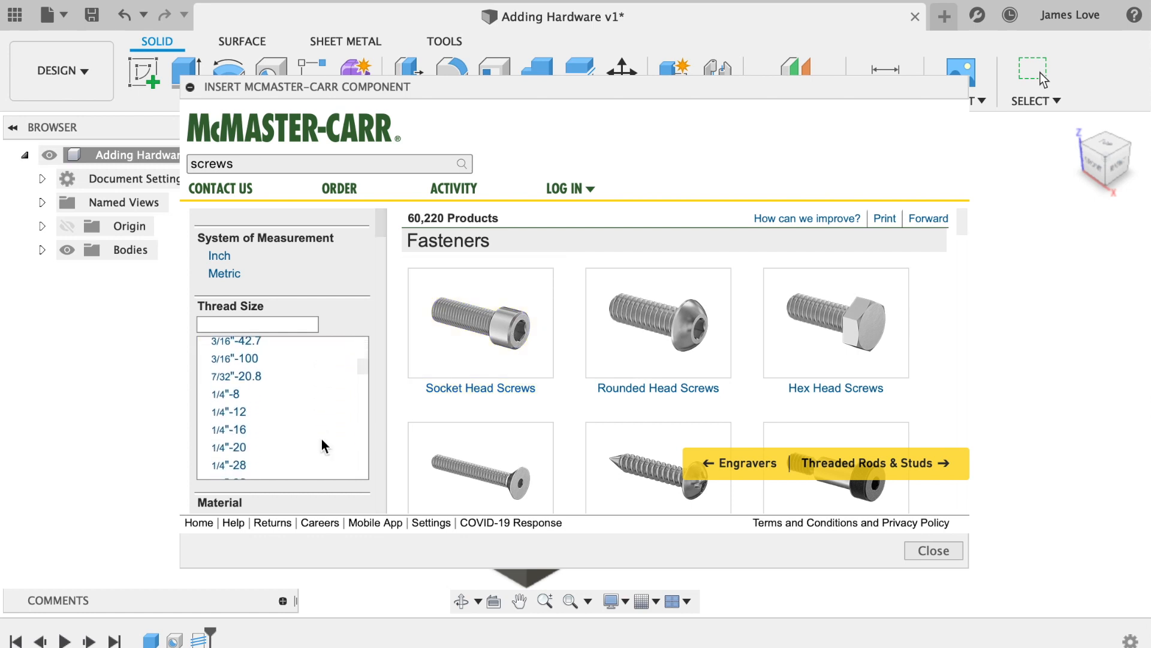
{"action": "scroll", "coordinate": [321, 438], "scroll_direction": "down", "scroll_amount": 3}
{"action": "scroll", "coordinate": [321, 438], "scroll_direction": "down", "scroll_amount": 3}
{"action": "scroll", "coordinate": [322, 438], "scroll_direction": "down", "scroll_amount": 3}
{"action": "scroll", "coordinate": [321, 438], "scroll_direction": "down", "scroll_amount": 3}
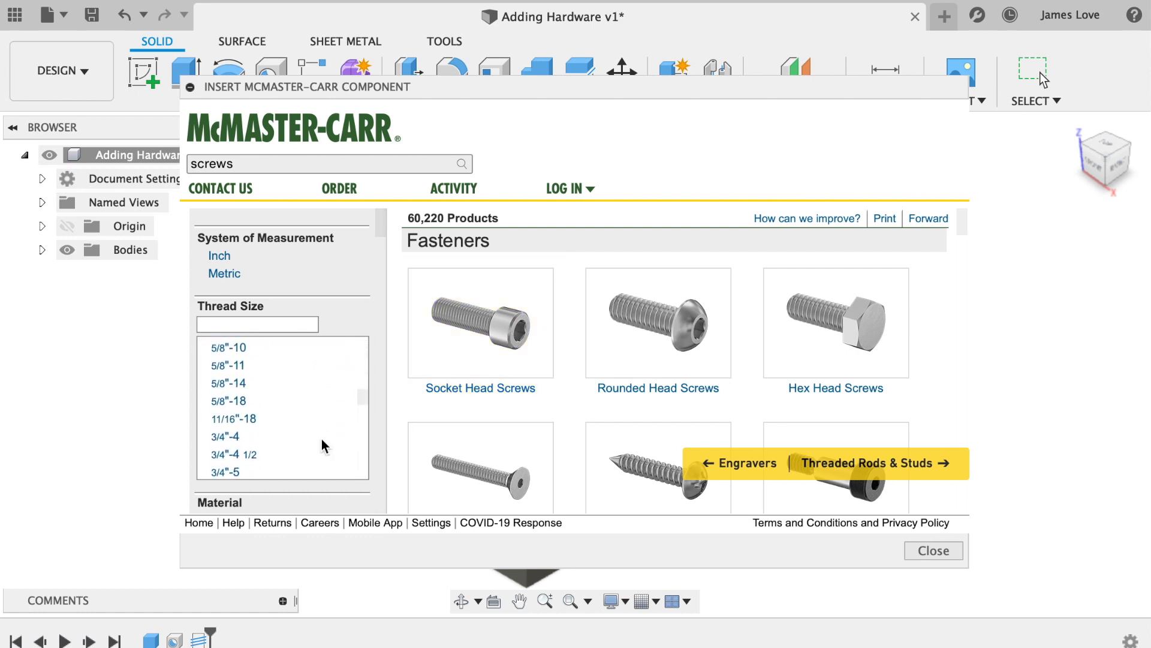
{"action": "scroll", "coordinate": [320, 438], "scroll_direction": "down", "scroll_amount": 3}
{"action": "scroll", "coordinate": [322, 439], "scroll_direction": "down", "scroll_amount": 3}
{"action": "scroll", "coordinate": [321, 438], "scroll_direction": "down", "scroll_amount": 2}
{"action": "scroll", "coordinate": [321, 438], "scroll_direction": "down", "scroll_amount": 5}
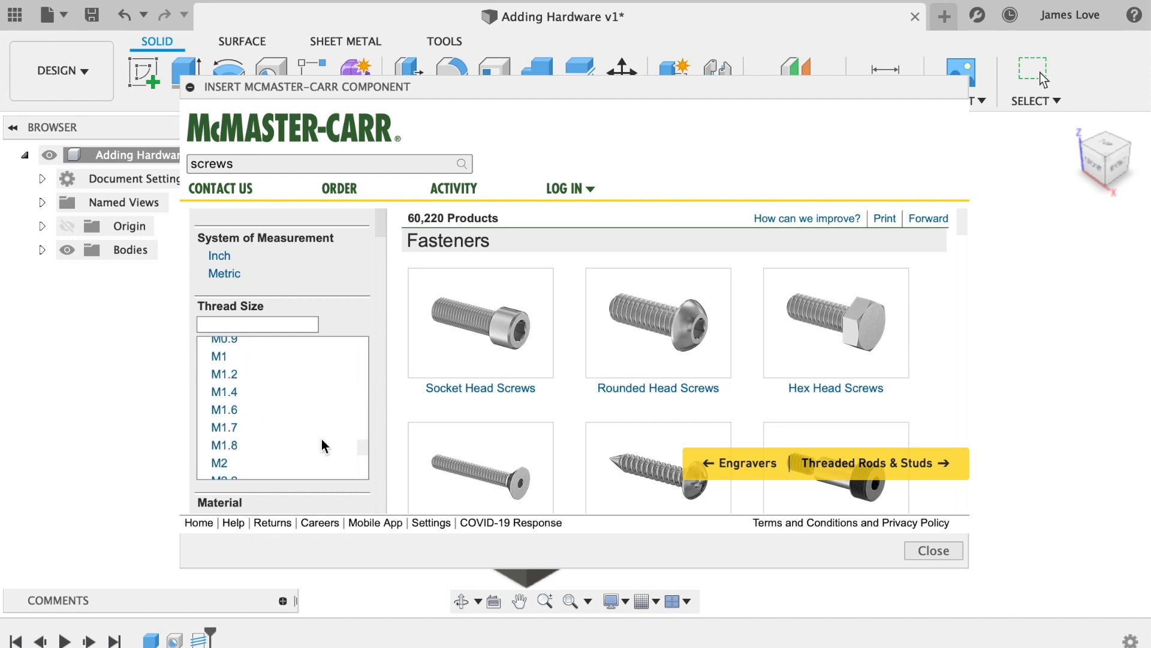
{"action": "scroll", "coordinate": [321, 438], "scroll_direction": "down", "scroll_amount": 5}
{"action": "scroll", "coordinate": [322, 438], "scroll_direction": "up", "scroll_amount": 4}
{"action": "scroll", "coordinate": [321, 438], "scroll_direction": "up", "scroll_amount": 3}
{"action": "scroll", "coordinate": [321, 439], "scroll_direction": "up", "scroll_amount": 2}
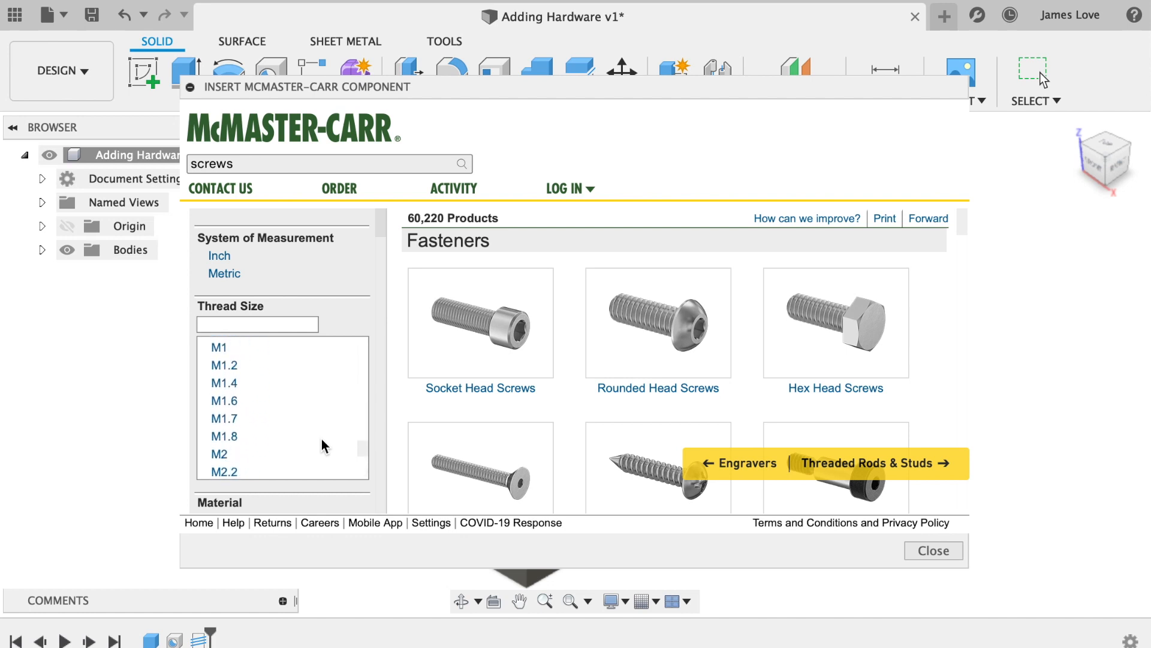
{"action": "scroll", "coordinate": [321, 438], "scroll_direction": "down", "scroll_amount": 3}
{"action": "scroll", "coordinate": [321, 439], "scroll_direction": "down", "scroll_amount": 3}
{"action": "scroll", "coordinate": [321, 439], "scroll_direction": "down", "scroll_amount": 2}
{"action": "scroll", "coordinate": [322, 439], "scroll_direction": "up", "scroll_amount": 2}
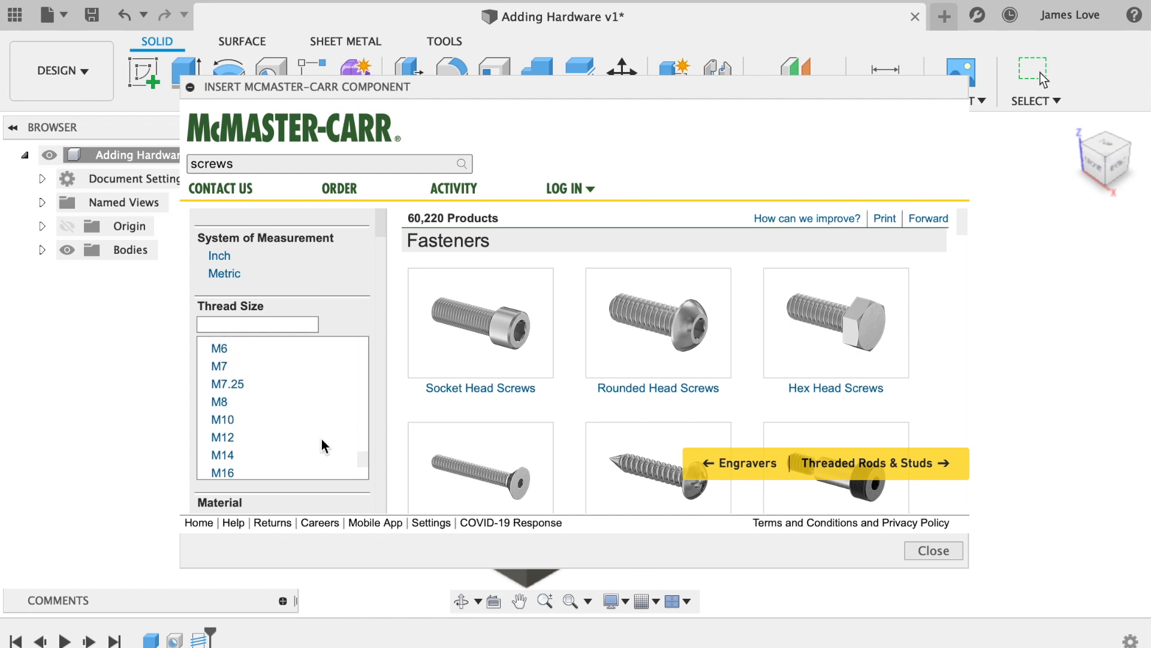
{"action": "left_click", "coordinate": [220, 402]}
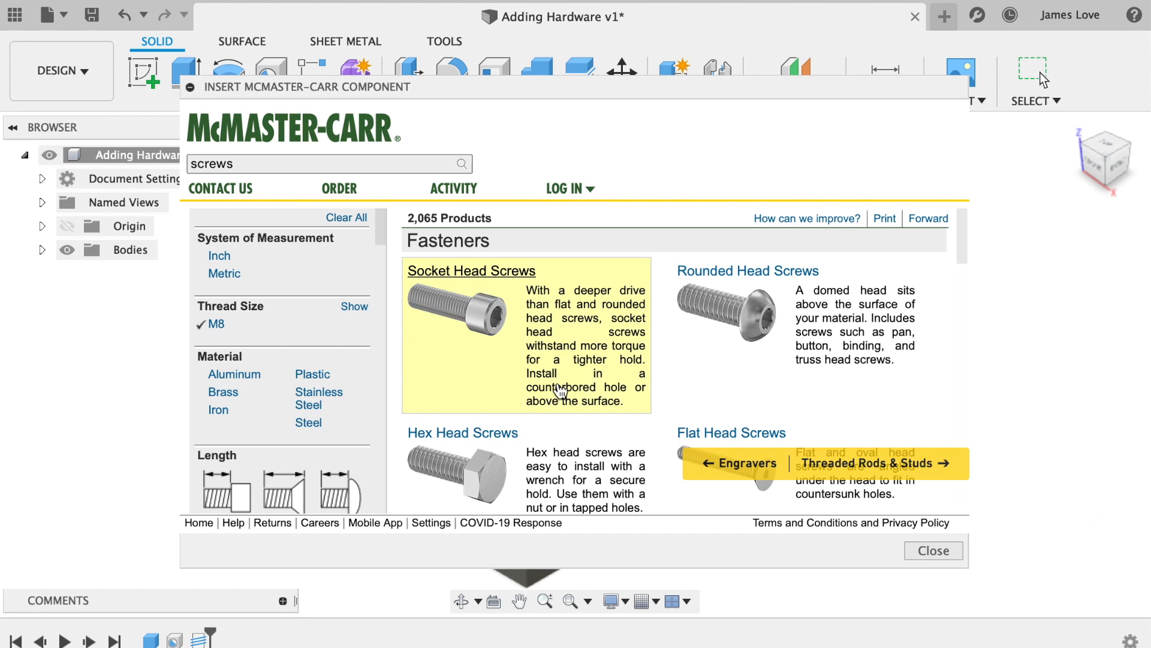
Step: Narrow to alloy steel socket head screws and show the 8 mm long M8 screw 91290A361
{"action": "left_click", "coordinate": [518, 284]}
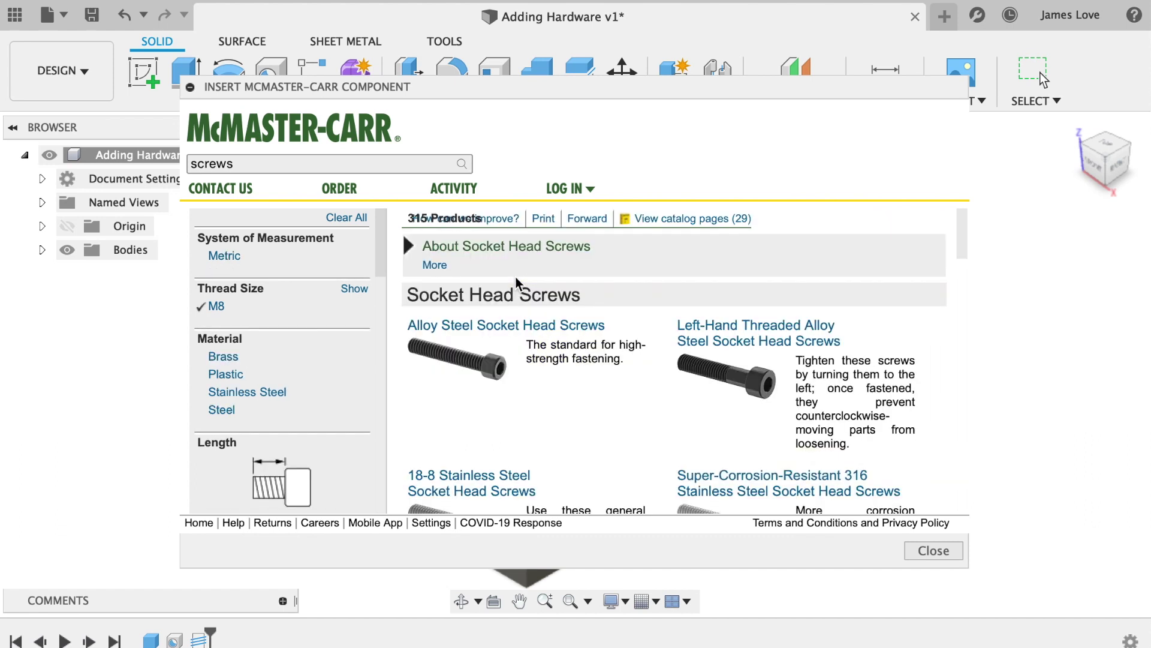
{"action": "left_click", "coordinate": [578, 345]}
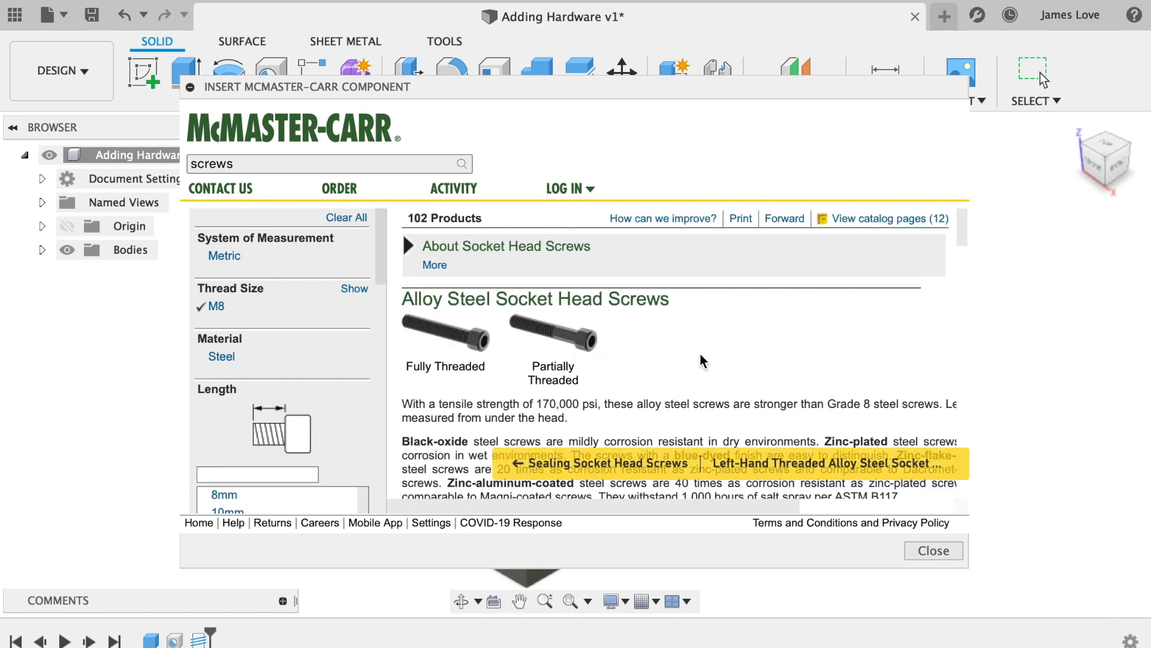
{"action": "scroll", "coordinate": [700, 353], "scroll_direction": "down", "scroll_amount": 5}
{"action": "scroll", "coordinate": [700, 353], "scroll_direction": "down", "scroll_amount": 5}
{"action": "scroll", "coordinate": [700, 352], "scroll_direction": "down", "scroll_amount": 4}
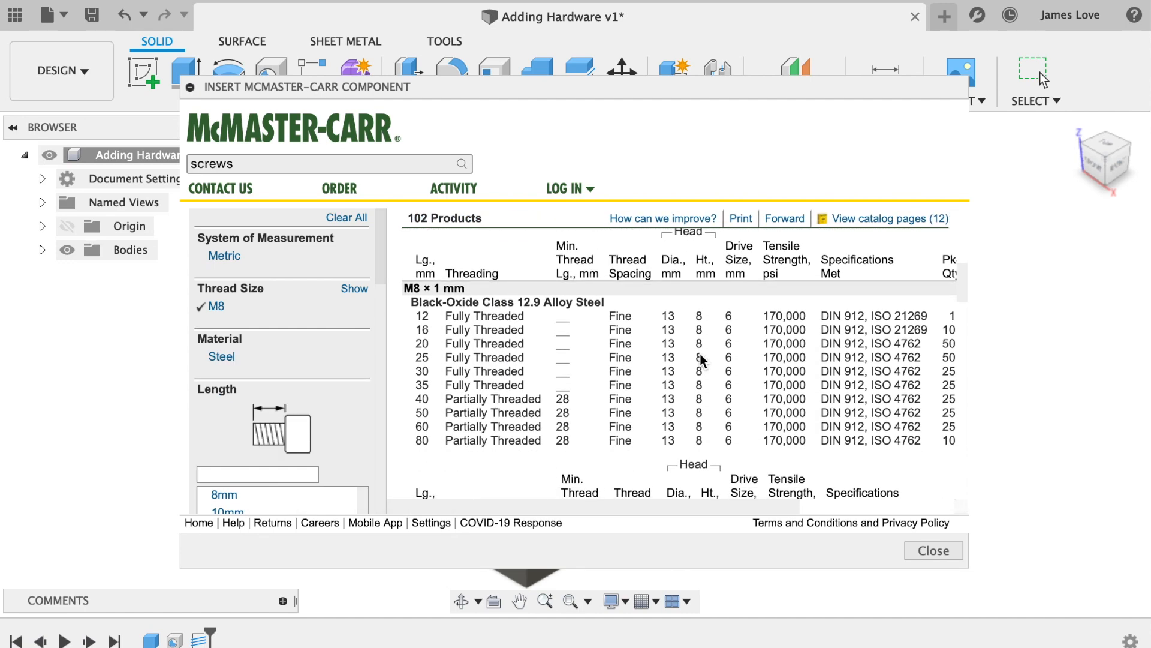
{"action": "scroll", "coordinate": [701, 352], "scroll_direction": "right", "scroll_amount": 3}
{"action": "scroll", "coordinate": [700, 353], "scroll_direction": "left", "scroll_amount": 1}
{"action": "scroll", "coordinate": [700, 353], "scroll_direction": "left", "scroll_amount": 1}
{"action": "scroll", "coordinate": [528, 364], "scroll_direction": "down", "scroll_amount": 3}
{"action": "scroll", "coordinate": [528, 363], "scroll_direction": "down", "scroll_amount": 2}
{"action": "scroll", "coordinate": [528, 364], "scroll_direction": "down", "scroll_amount": 3}
{"action": "scroll", "coordinate": [528, 363], "scroll_direction": "down", "scroll_amount": 2}
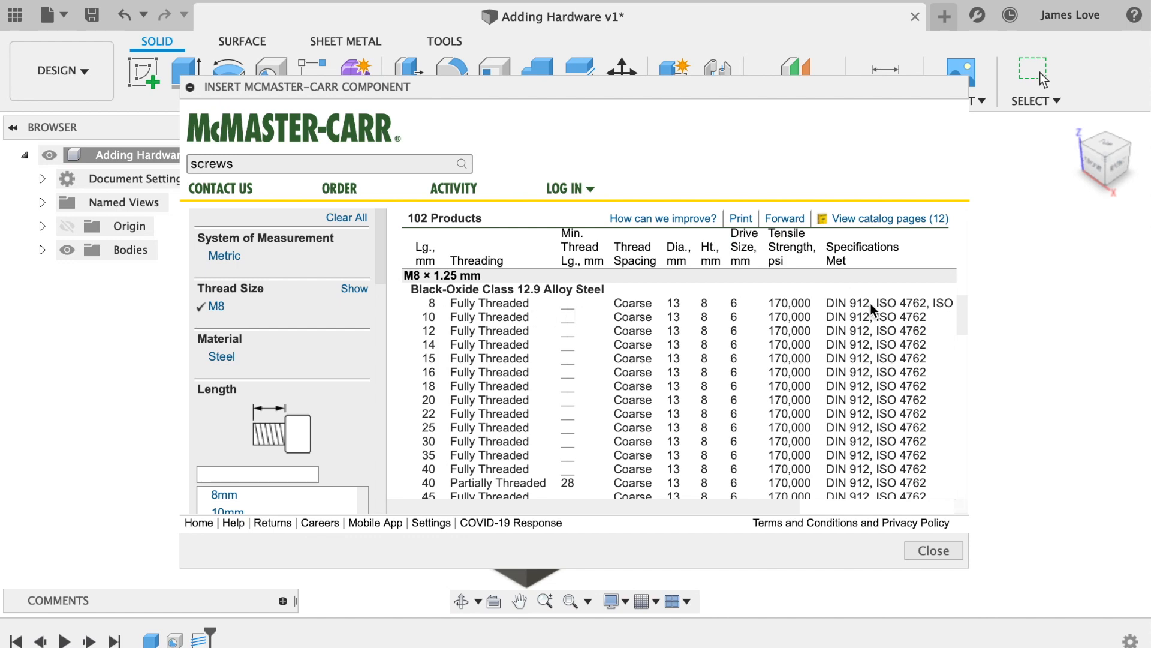
{"action": "scroll", "coordinate": [871, 307], "scroll_direction": "right", "scroll_amount": 5}
{"action": "scroll", "coordinate": [871, 308], "scroll_direction": "right", "scroll_amount": 5}
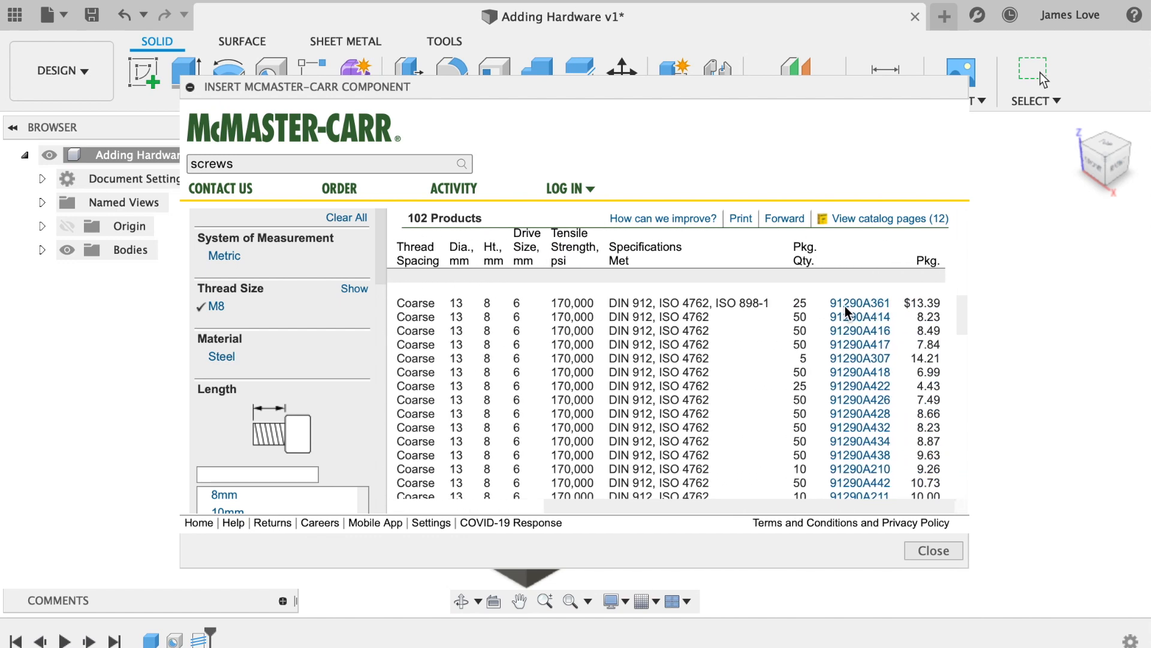
{"action": "left_click", "coordinate": [845, 306]}
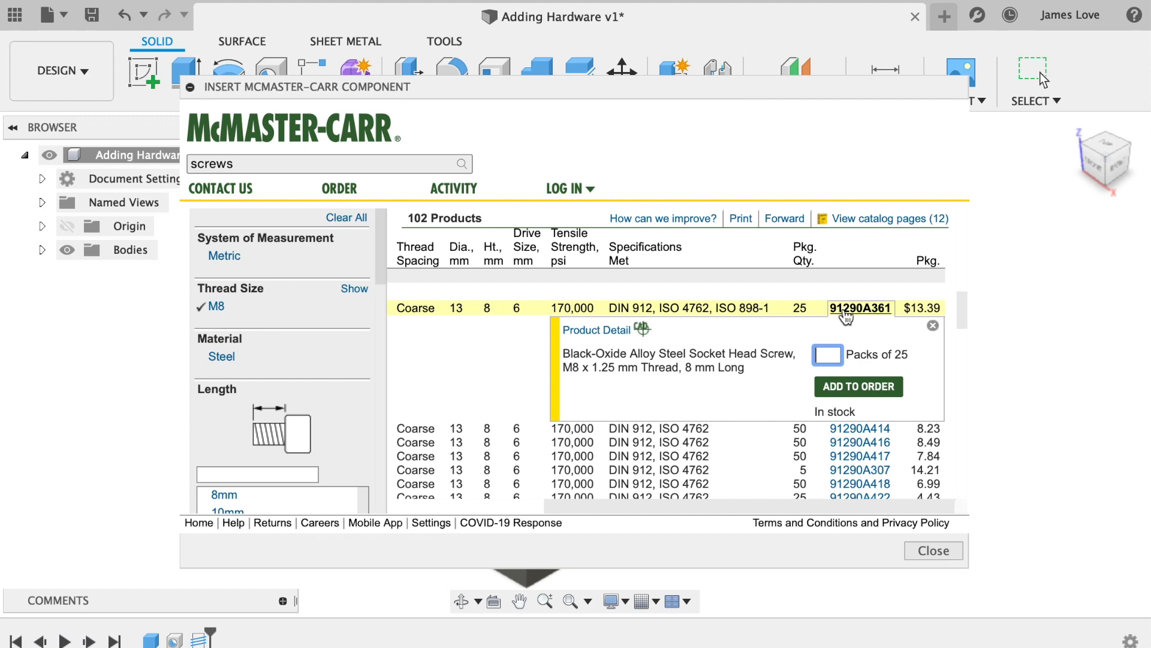
Step: Insert screw 91290A361 into the design as a 3-D STEP model from its product page
{"action": "left_click", "coordinate": [647, 332]}
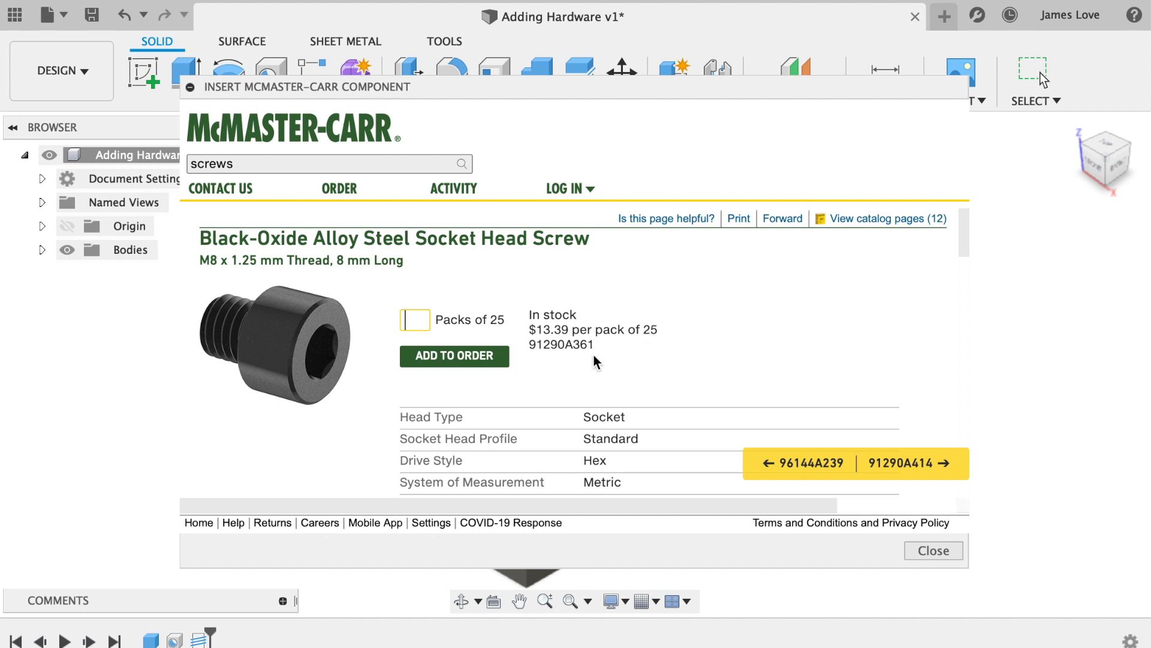
{"action": "scroll", "coordinate": [674, 354], "scroll_direction": "down", "scroll_amount": 5}
{"action": "scroll", "coordinate": [674, 353], "scroll_direction": "down", "scroll_amount": 3}
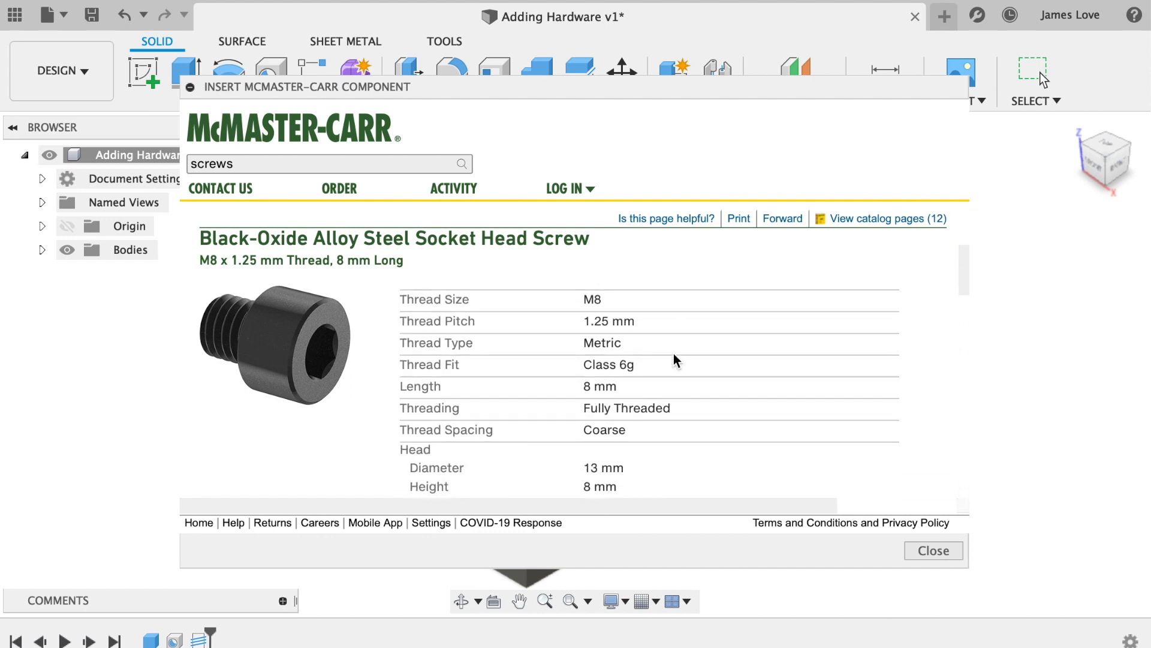
{"action": "scroll", "coordinate": [674, 353], "scroll_direction": "down", "scroll_amount": 5}
{"action": "scroll", "coordinate": [674, 353], "scroll_direction": "down", "scroll_amount": 5}
{"action": "scroll", "coordinate": [674, 354], "scroll_direction": "down", "scroll_amount": 5}
{"action": "scroll", "coordinate": [674, 353], "scroll_direction": "down", "scroll_amount": 5}
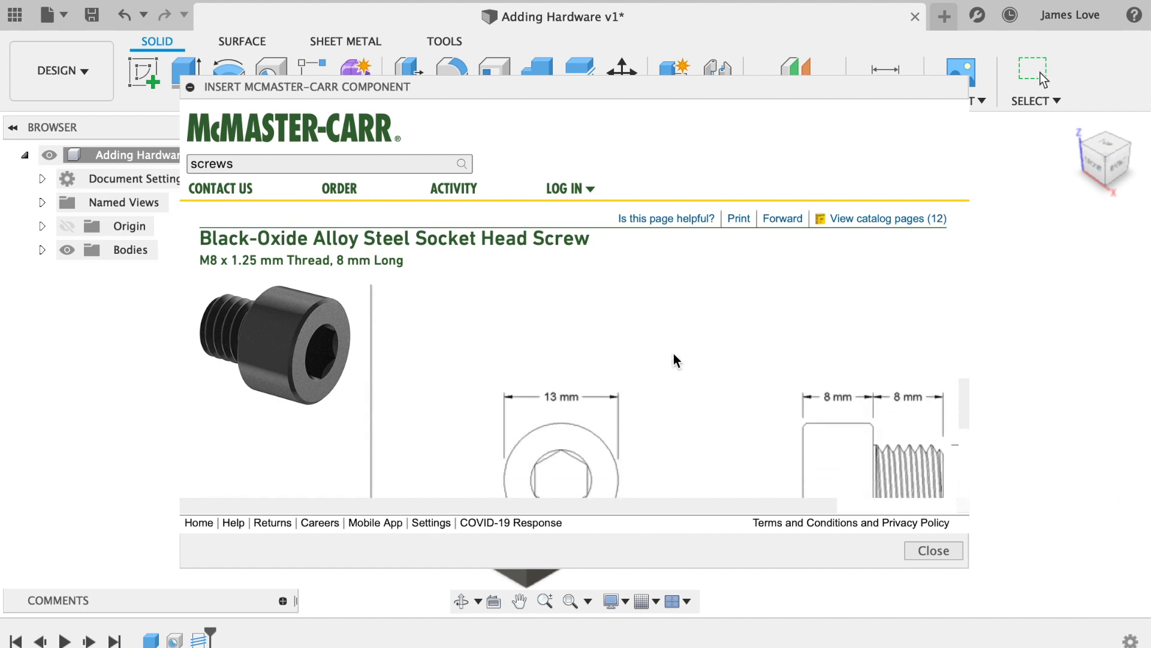
{"action": "scroll", "coordinate": [674, 353], "scroll_direction": "down", "scroll_amount": 5}
{"action": "scroll", "coordinate": [674, 354], "scroll_direction": "down", "scroll_amount": 4}
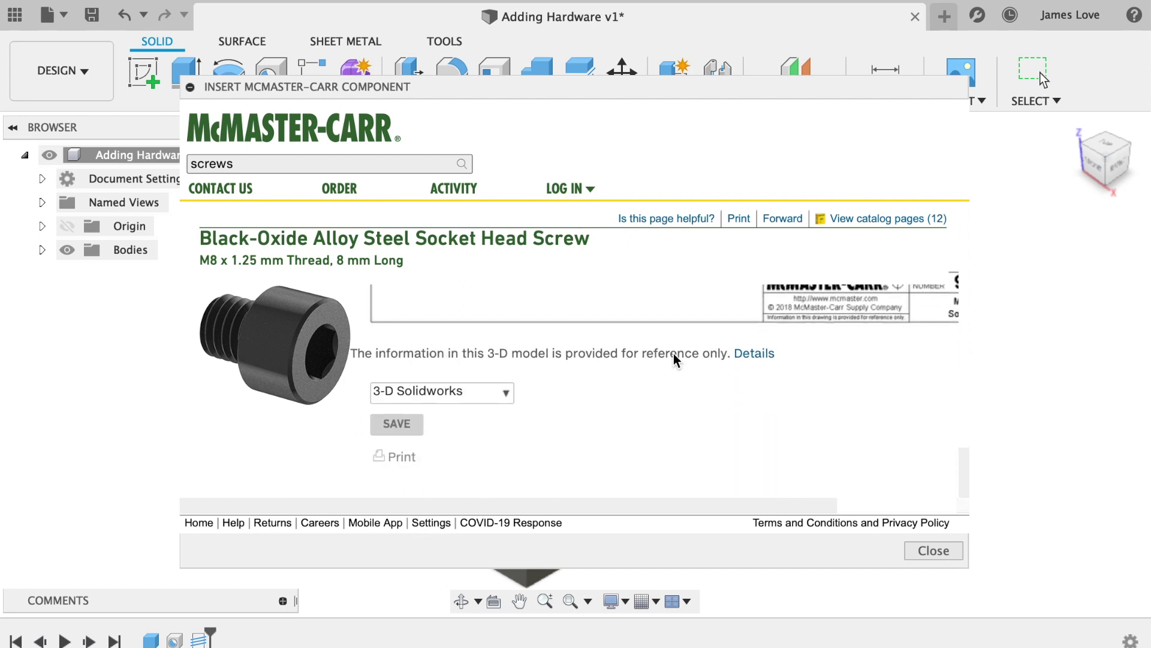
{"action": "left_click", "coordinate": [506, 394]}
{"action": "scroll", "coordinate": [484, 424], "scroll_direction": "down", "scroll_amount": 2}
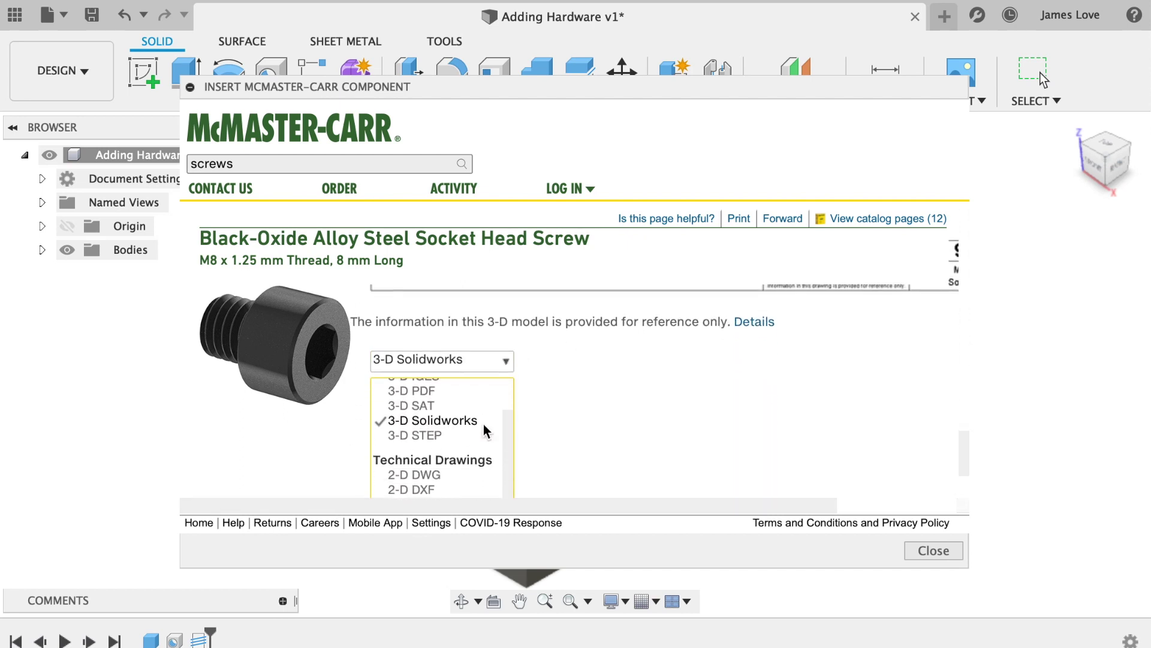
{"action": "left_click", "coordinate": [432, 433]}
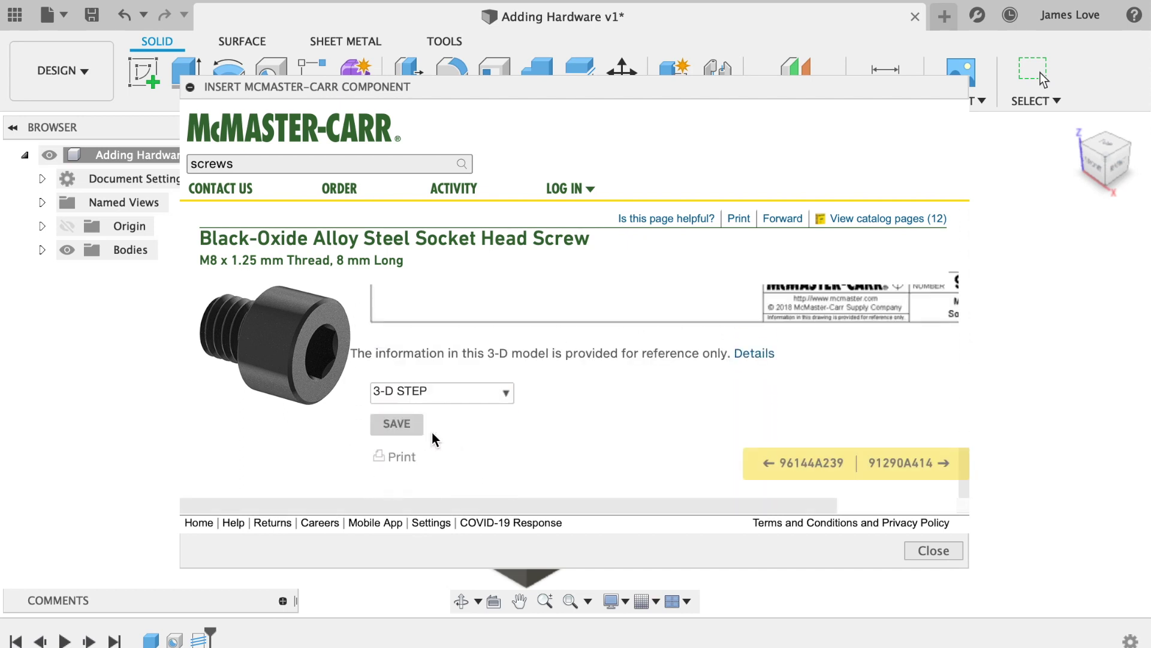
{"action": "left_click", "coordinate": [397, 425]}
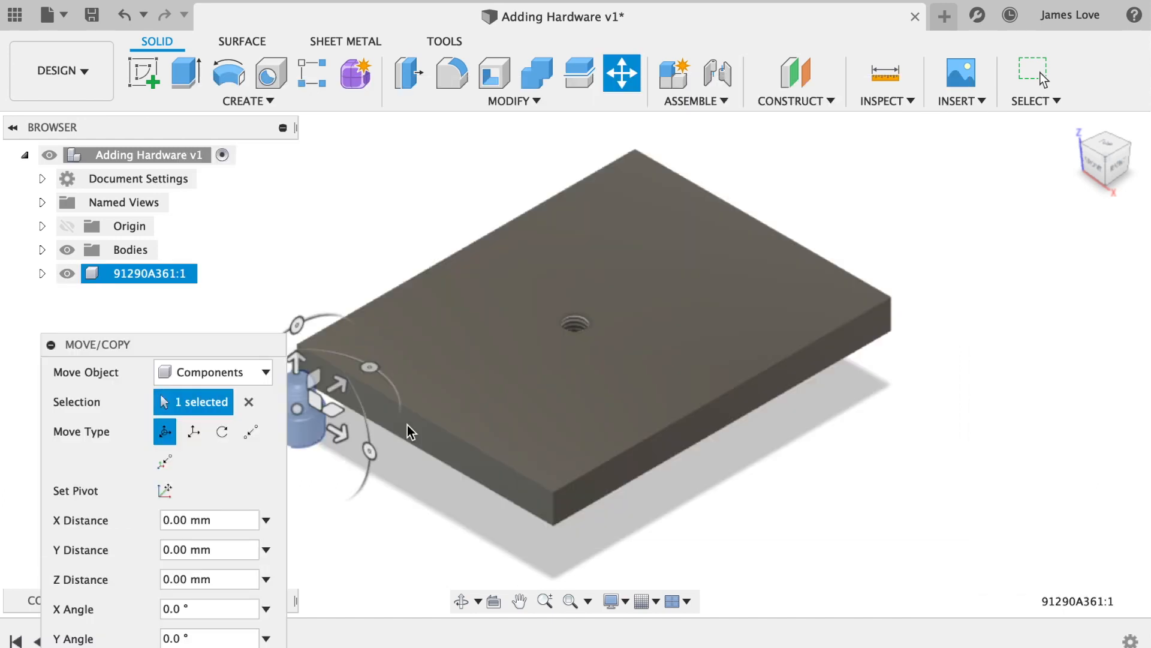
Step: Raise the screw 20 mm above the plate and drag it off to the upper-left, clear of the plate
{"action": "left_click_drag", "start_coordinate": [340, 387], "coordinate": [505, 328]}
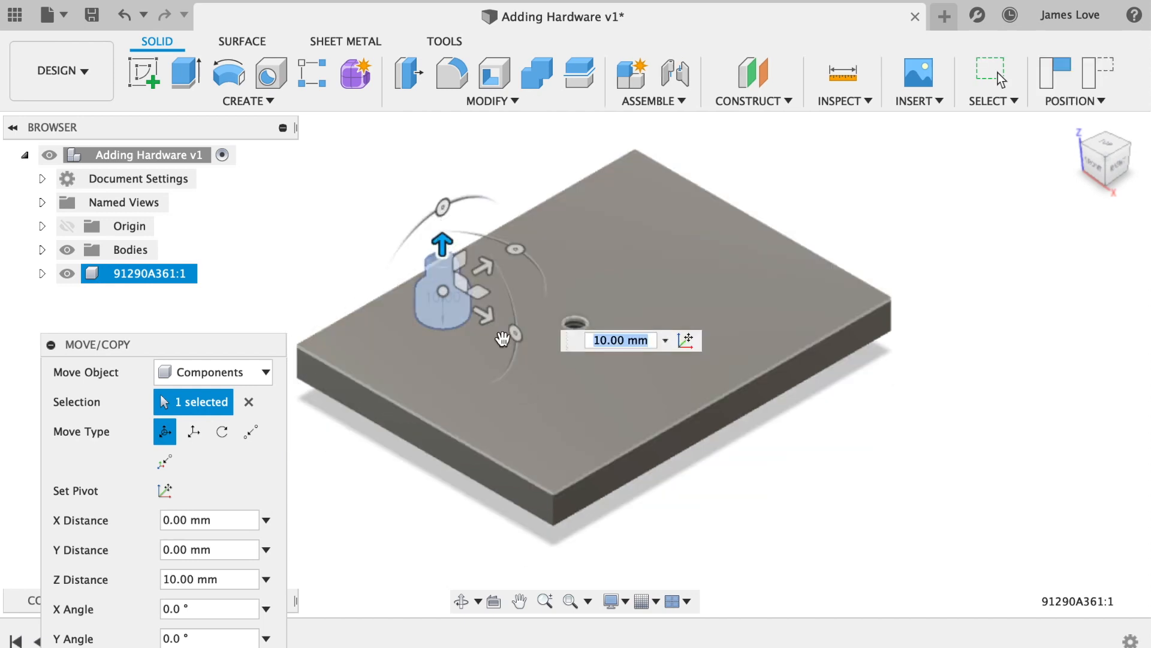
{"action": "left_click_drag", "start_coordinate": [443, 245], "coordinate": [457, 210]}
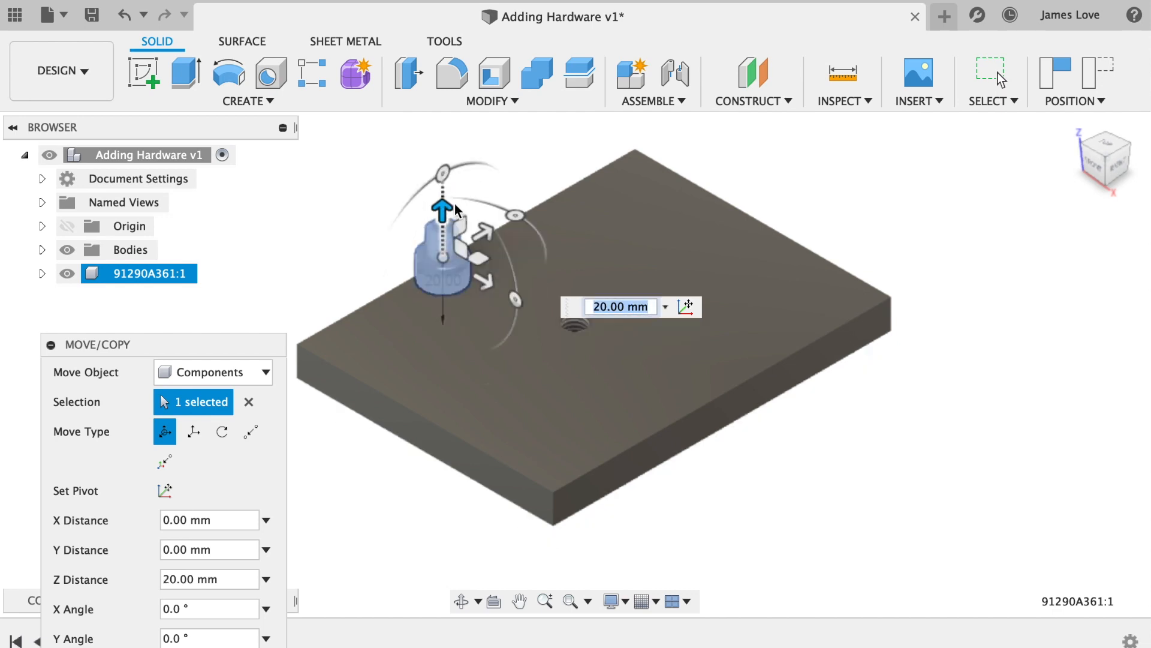
{"action": "left_click_drag", "start_coordinate": [231, 344], "coordinate": [249, 222]}
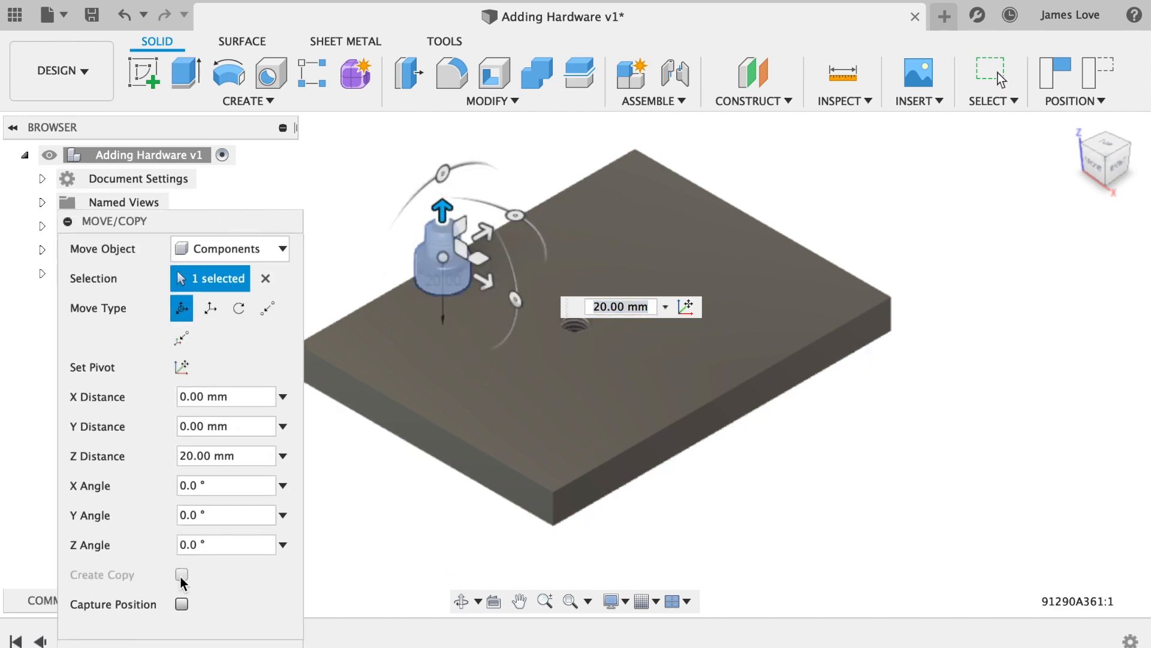
{"action": "key", "text": "Return"}
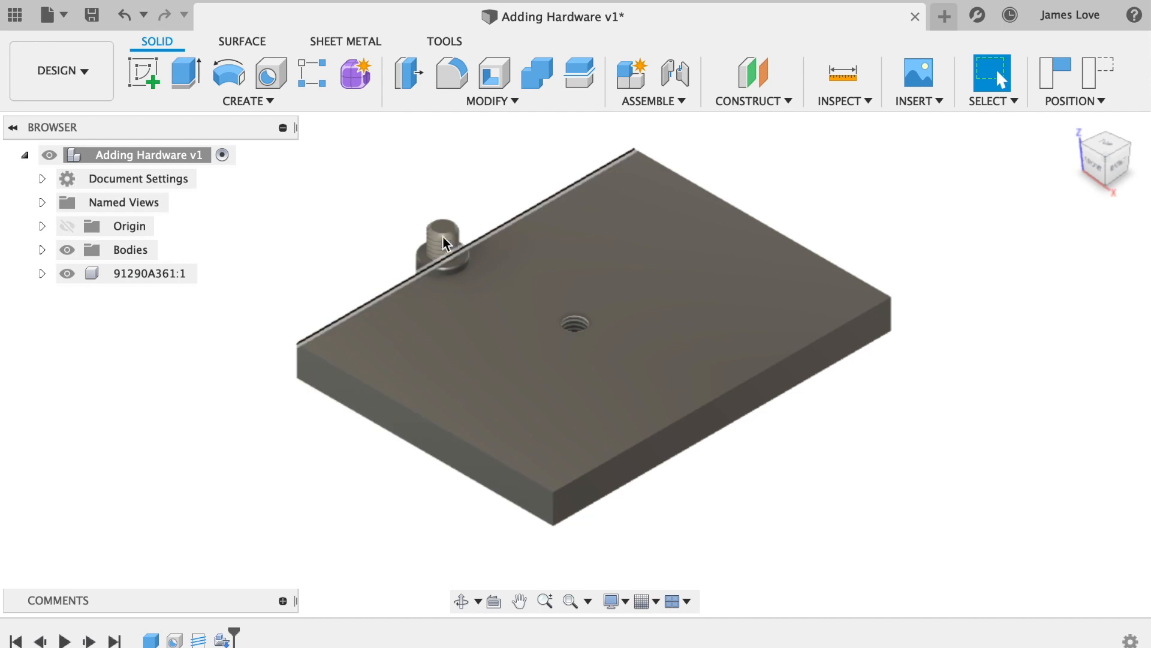
{"action": "left_click_drag", "start_coordinate": [440, 240], "coordinate": [342, 213]}
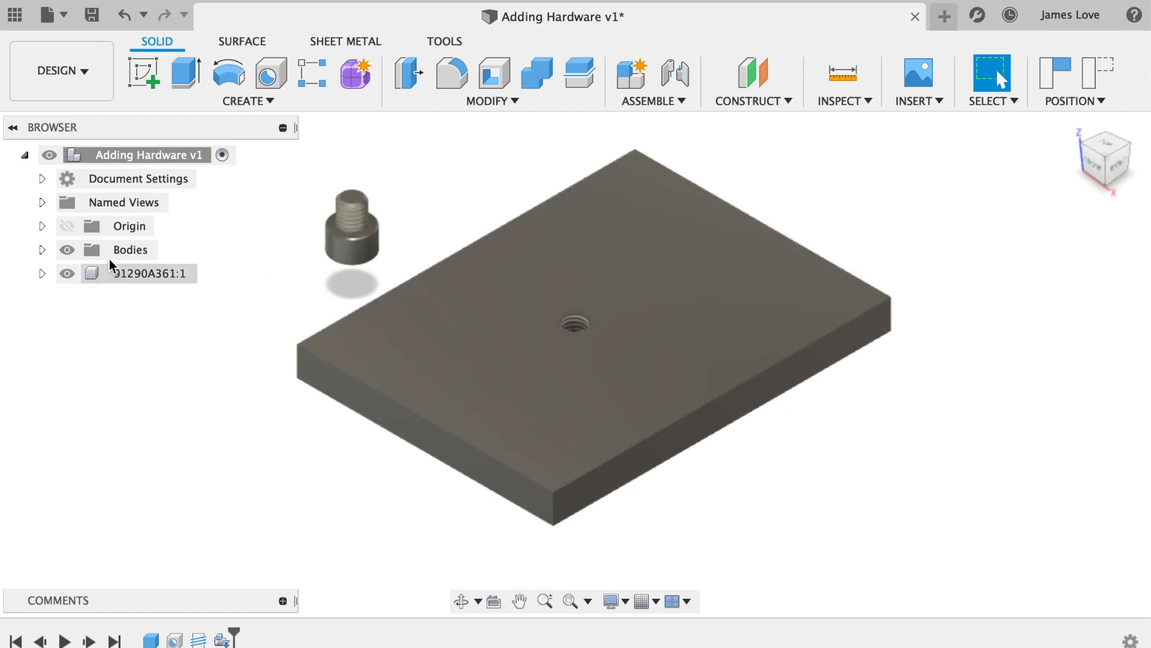
Step: Convert the plate Body1 into its own component, Component2:1
{"action": "left_click", "coordinate": [42, 251]}
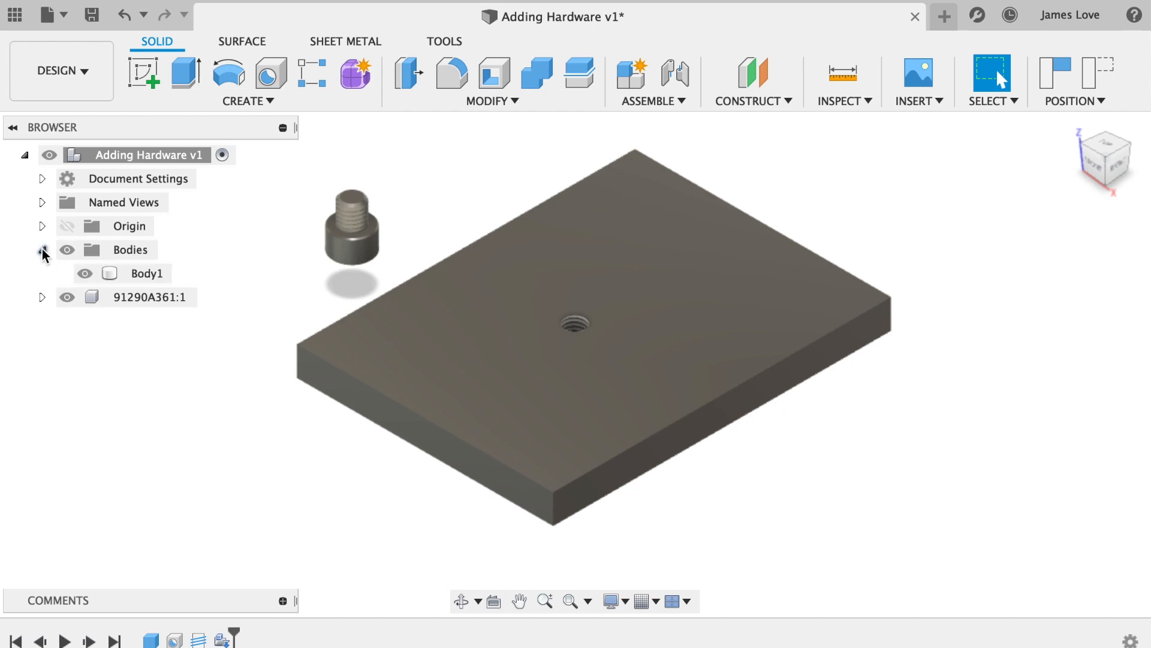
{"action": "left_click", "coordinate": [143, 273]}
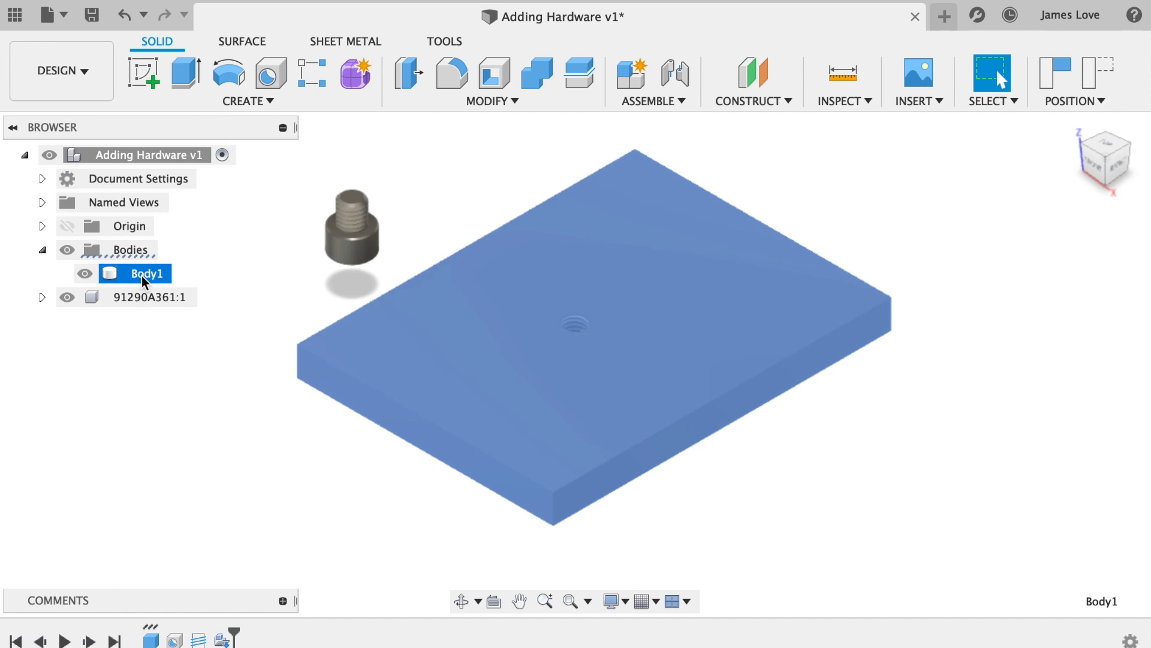
{"action": "right_click", "coordinate": [144, 273]}
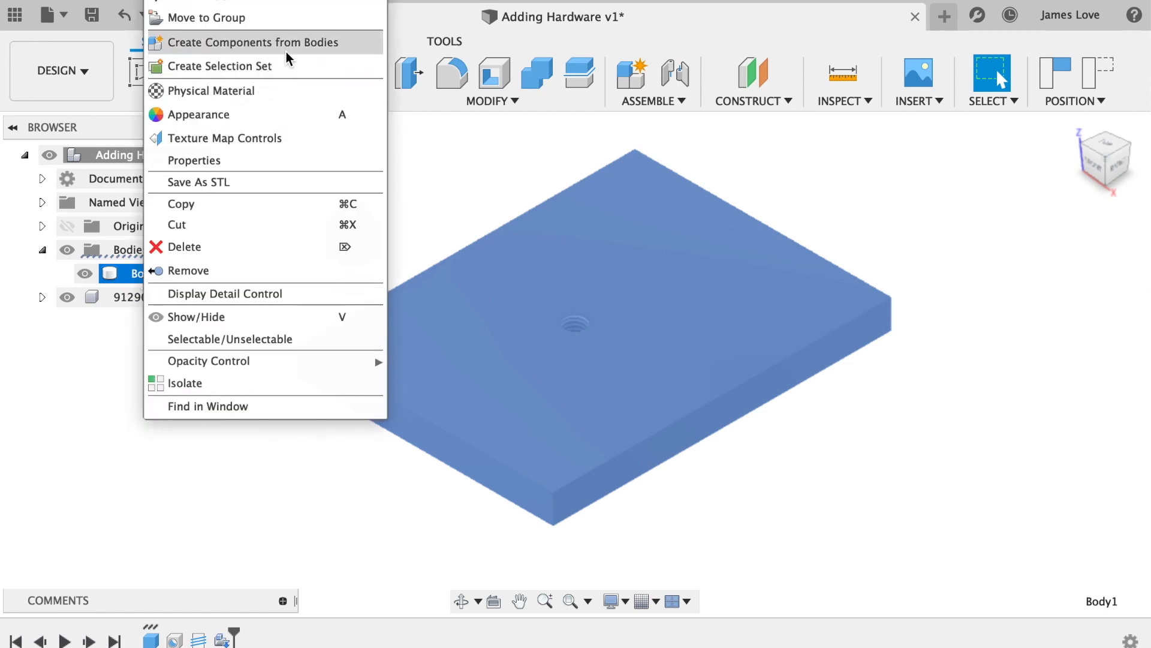
{"action": "left_click", "coordinate": [253, 43]}
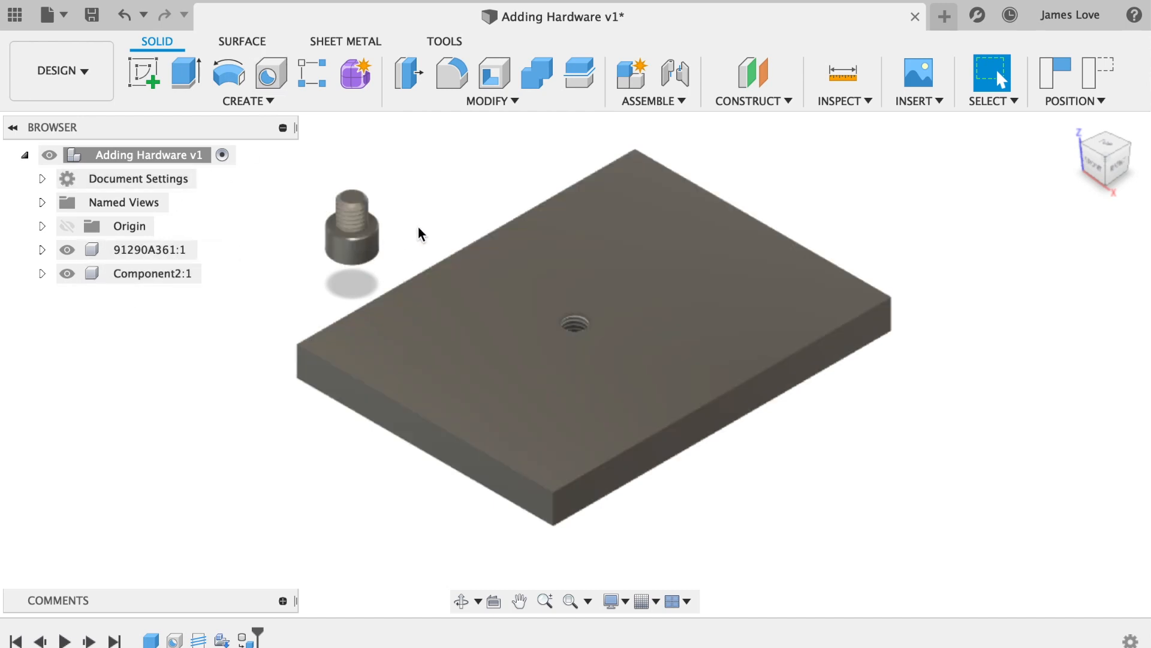
{"action": "left_click", "coordinate": [660, 103]}
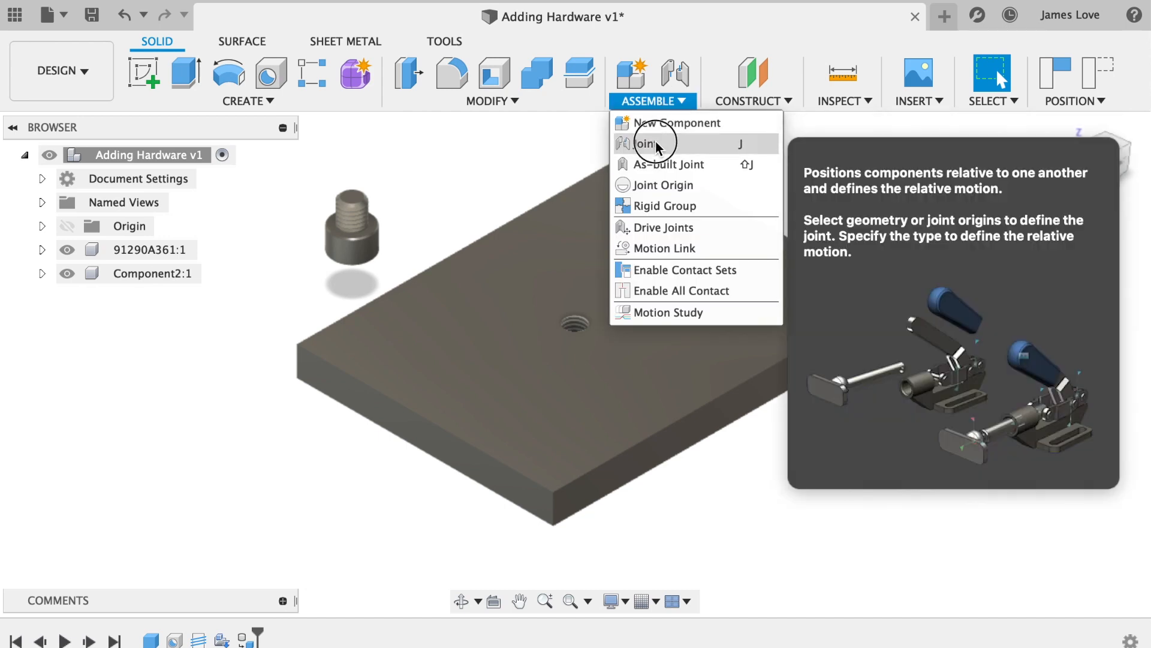
Step: Start a joint between the screw and the plate's threaded hole, keeping prior positions
{"action": "left_click", "coordinate": [646, 144]}
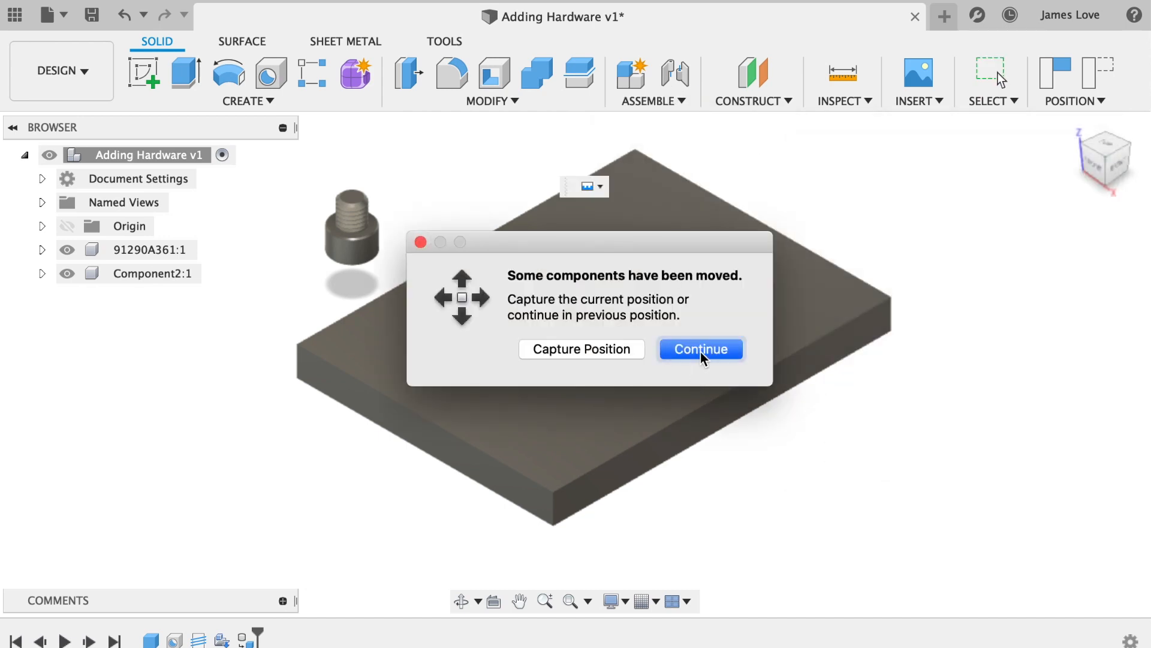
{"action": "left_click", "coordinate": [703, 355]}
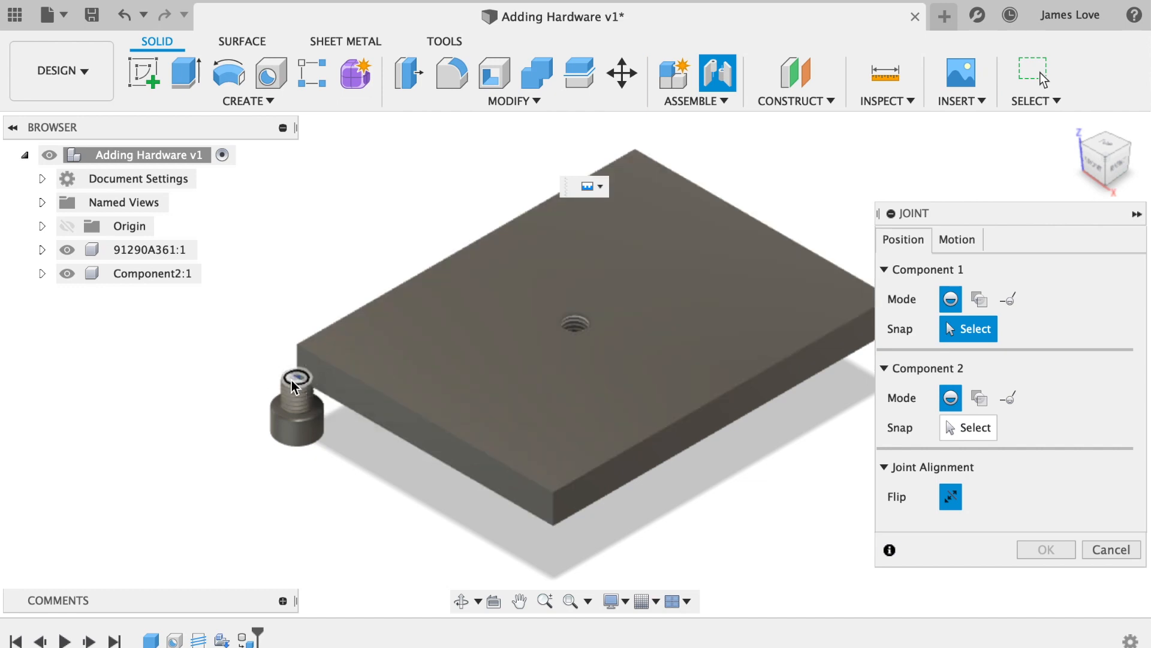
{"action": "left_click", "coordinate": [293, 384]}
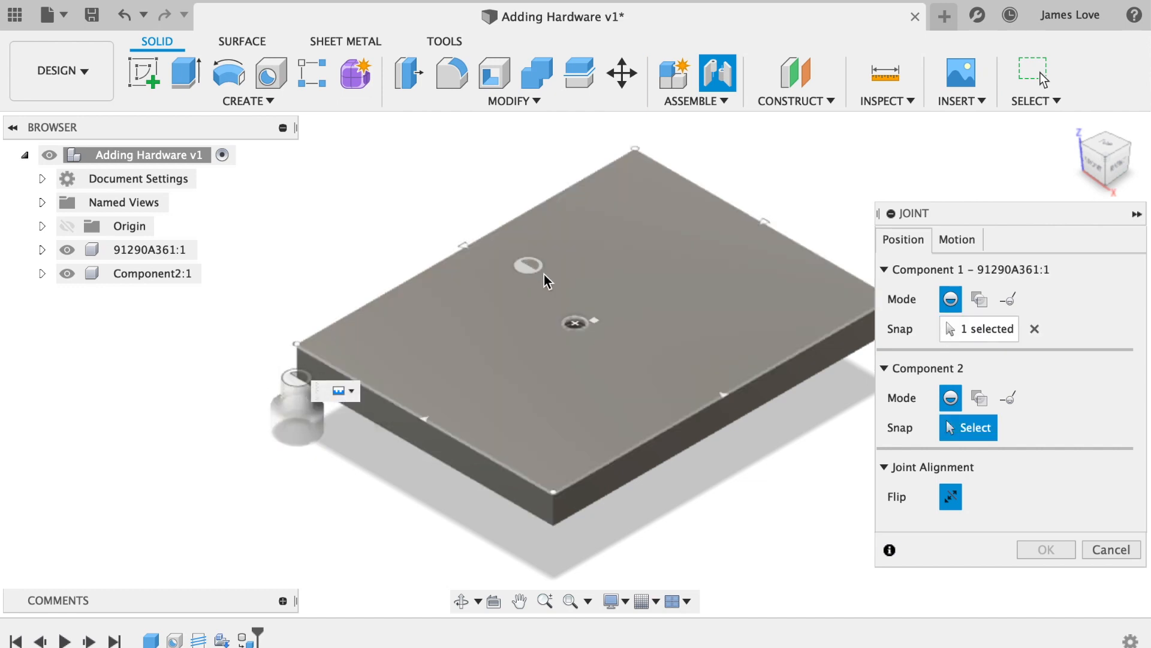
{"action": "left_click", "coordinate": [576, 330]}
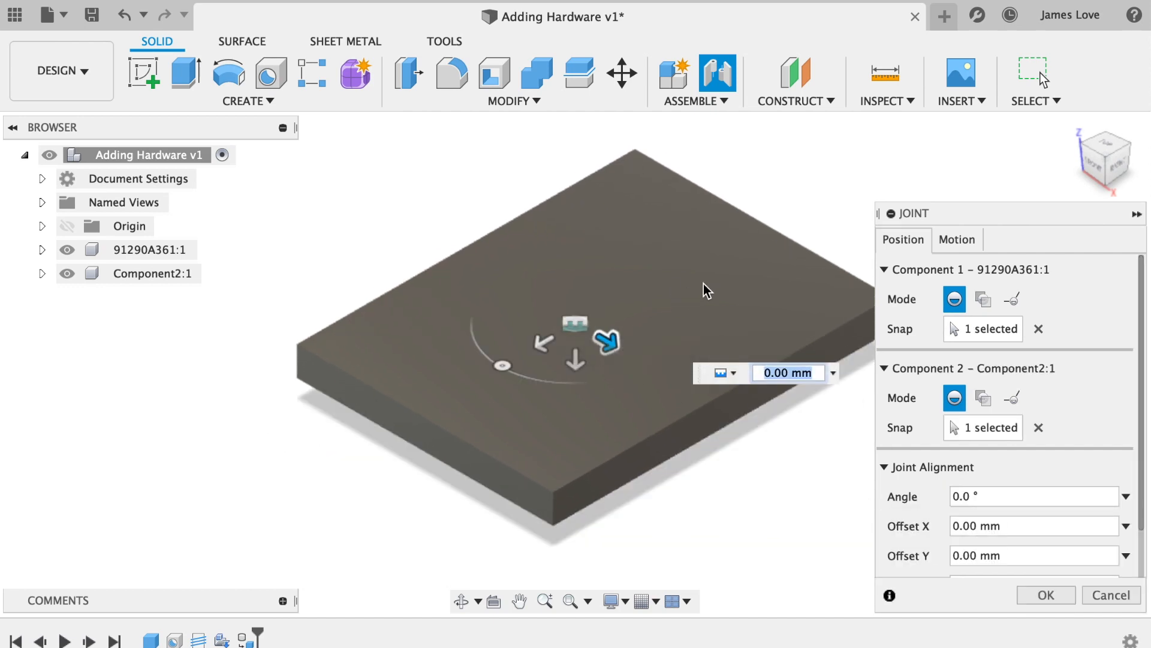
{"action": "mouse_move", "coordinate": [1102, 145]}
{"action": "left_mouse_down"}
{"action": "mouse_move", "coordinate": [1086, 101]}
{"action": "mouse_move", "coordinate": [1076, 150]}
{"action": "left_mouse_up"}
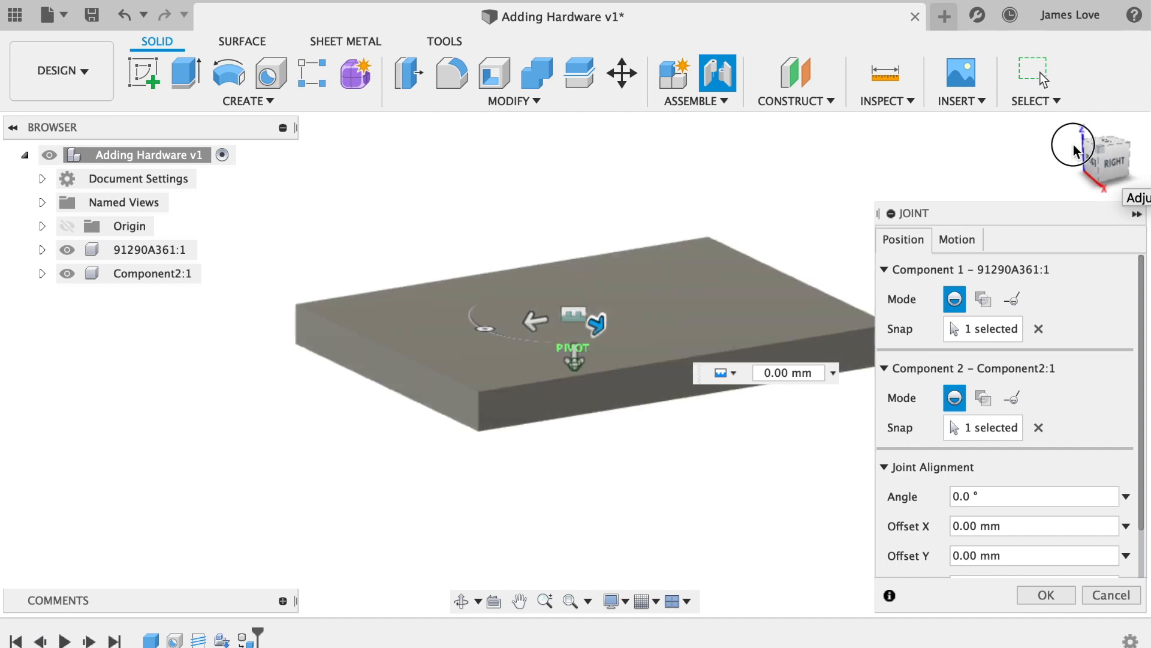
{"action": "left_click_drag", "start_coordinate": [1076, 150], "coordinate": [1076, 150]}
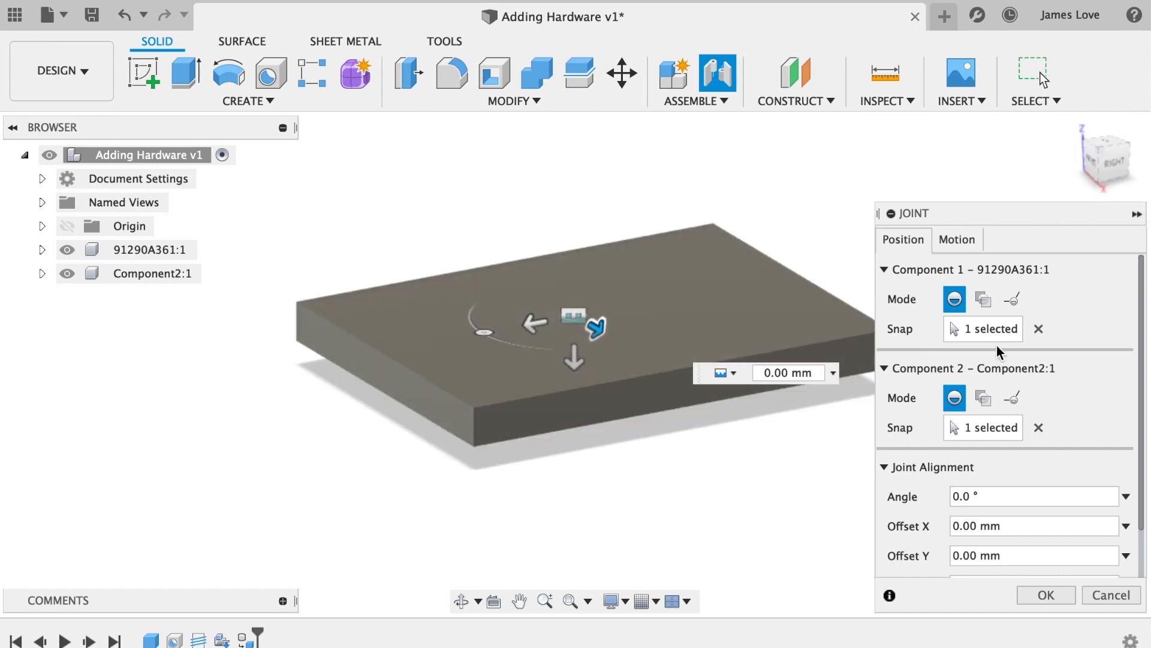
{"action": "scroll", "coordinate": [1029, 424], "scroll_direction": "down", "scroll_amount": 2}
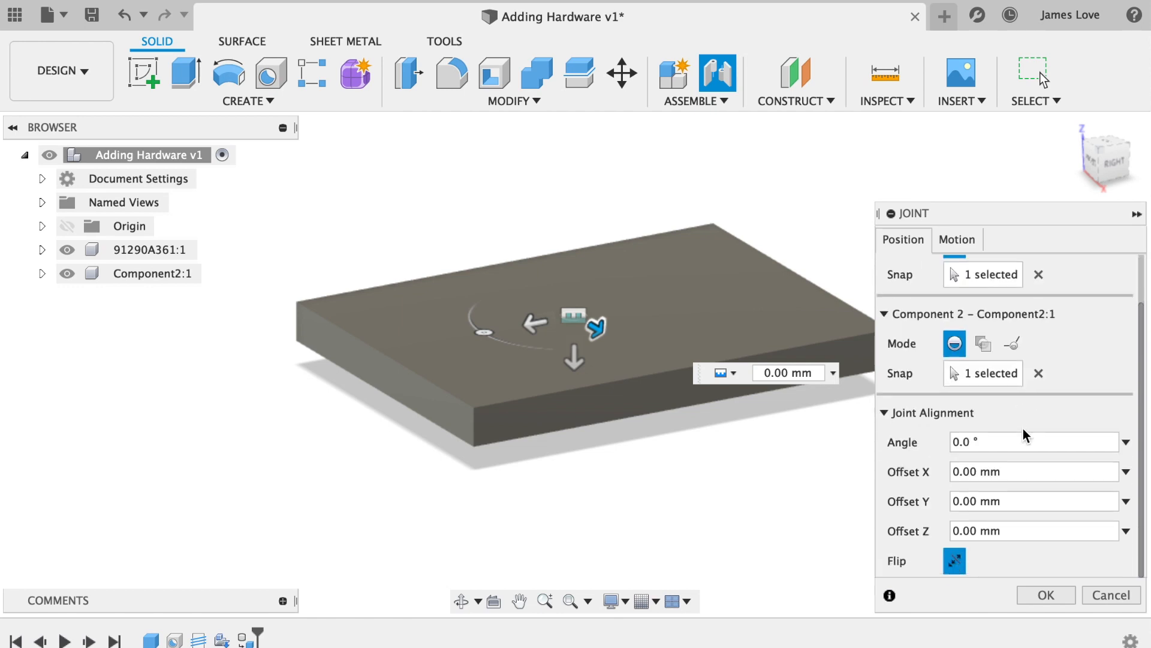
Step: Flip the screw head-up, set a 10 mm Z offset into the hole, and confirm the joint
{"action": "left_click", "coordinate": [955, 561]}
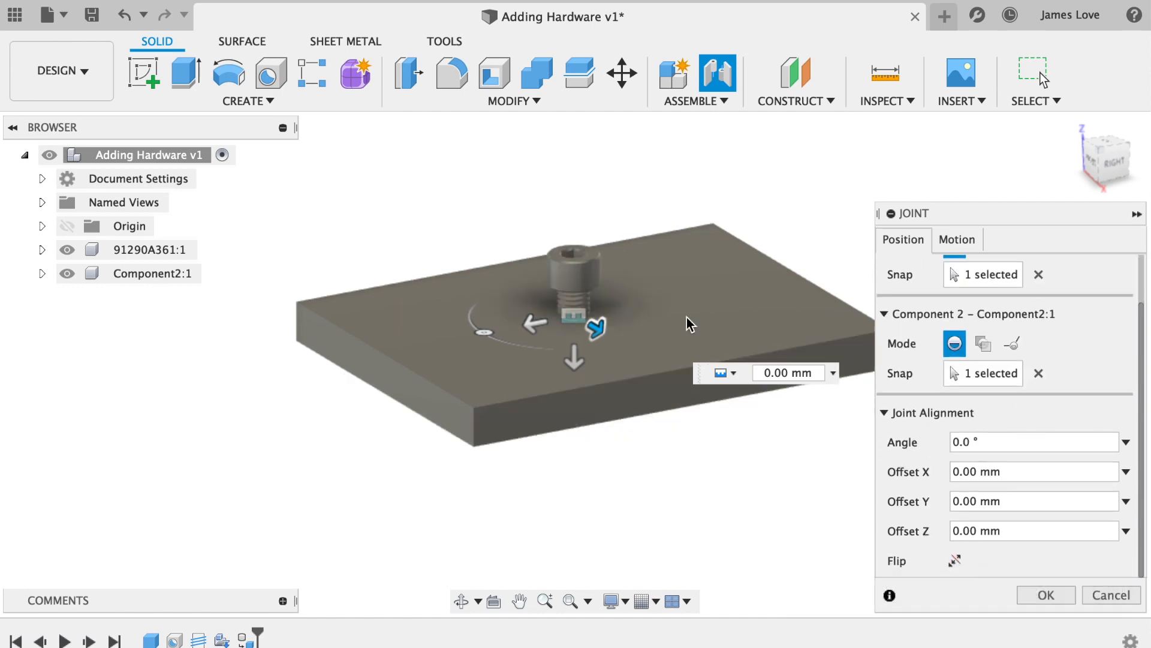
{"action": "left_click", "coordinate": [574, 360]}
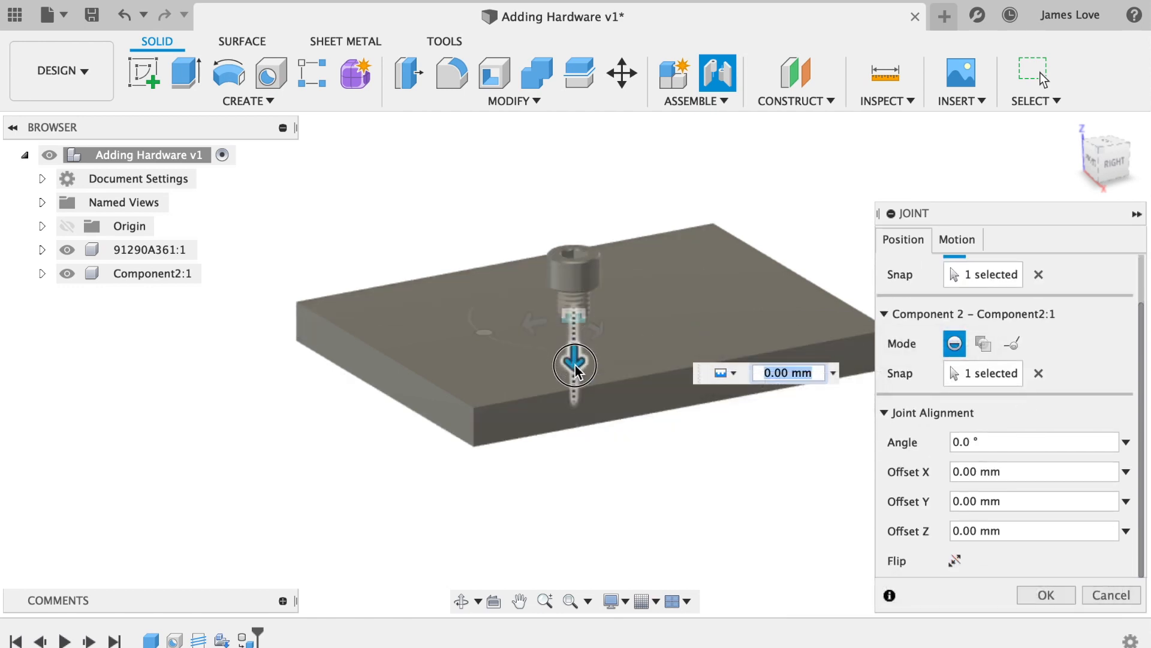
{"action": "left_click_drag", "start_coordinate": [576, 365], "coordinate": [575, 402]}
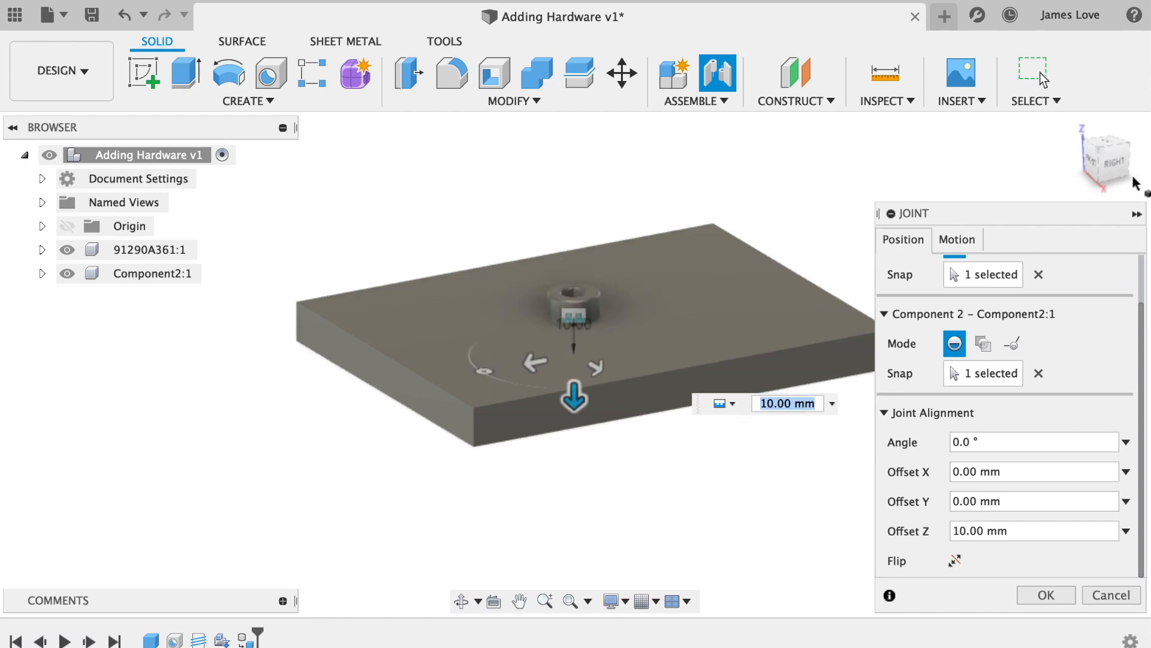
{"action": "left_click_drag", "start_coordinate": [1105, 161], "coordinate": [995, 162]}
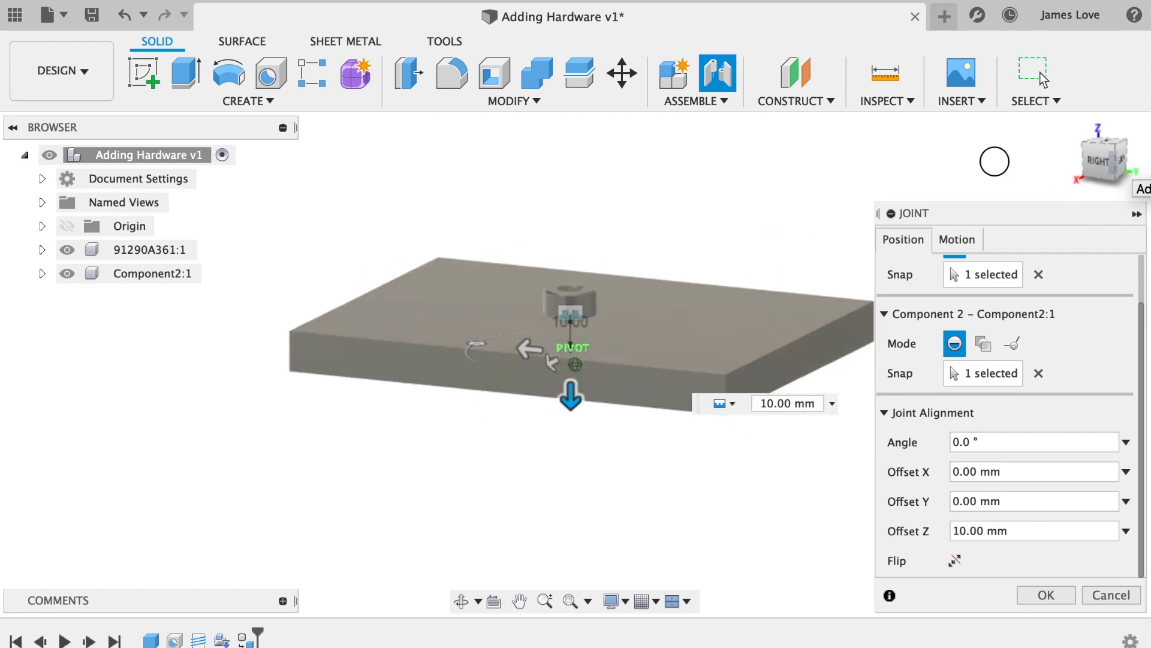
{"action": "key", "text": "Return"}
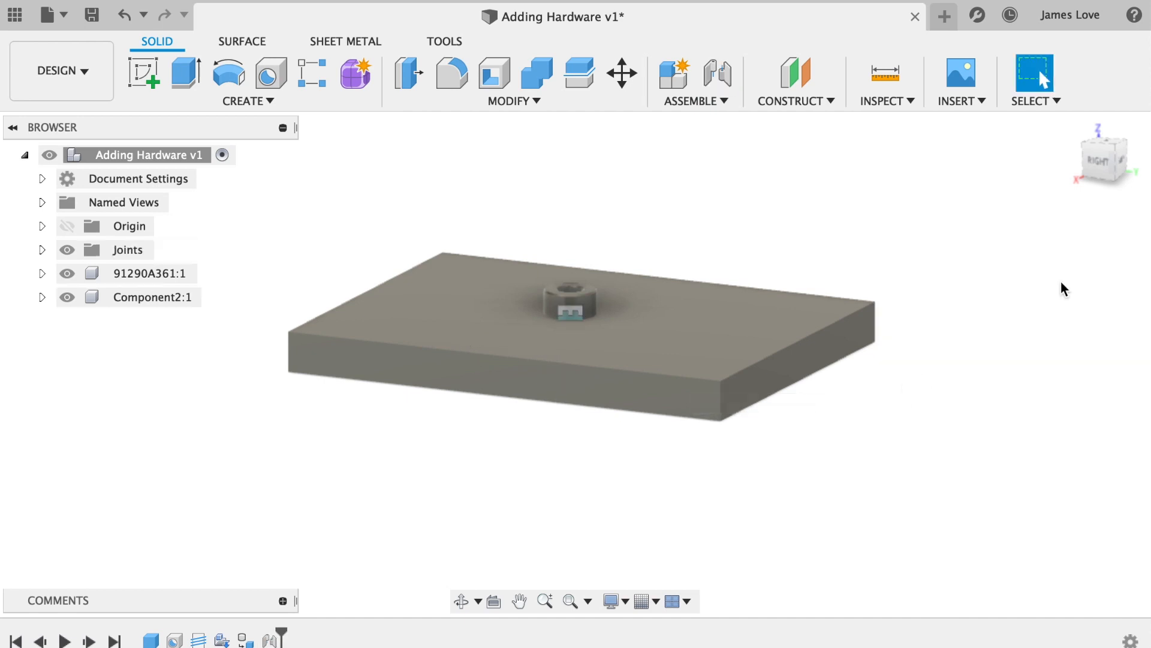
{"action": "mouse_move", "coordinate": [1105, 160]}
{"action": "left_mouse_down"}
{"action": "mouse_move", "coordinate": [1061, 205]}
{"action": "mouse_move", "coordinate": [807, 188]}
{"action": "mouse_move", "coordinate": [901, 218]}
{"action": "mouse_move", "coordinate": [964, 195]}
{"action": "mouse_move", "coordinate": [1016, 201]}
{"action": "left_mouse_up"}
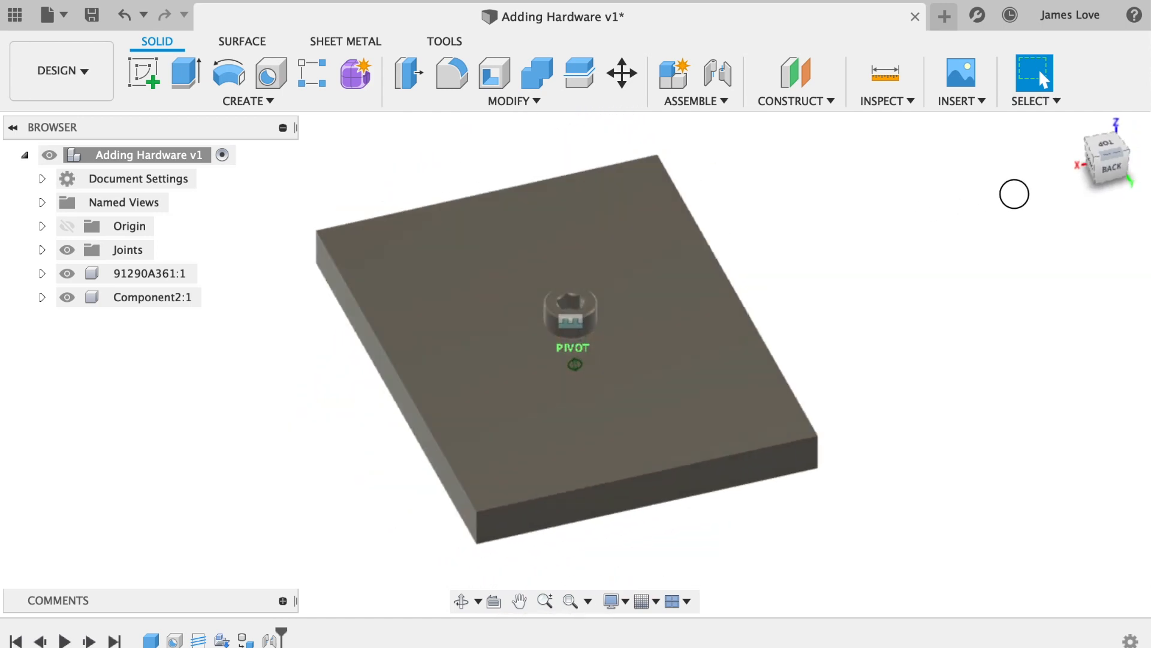